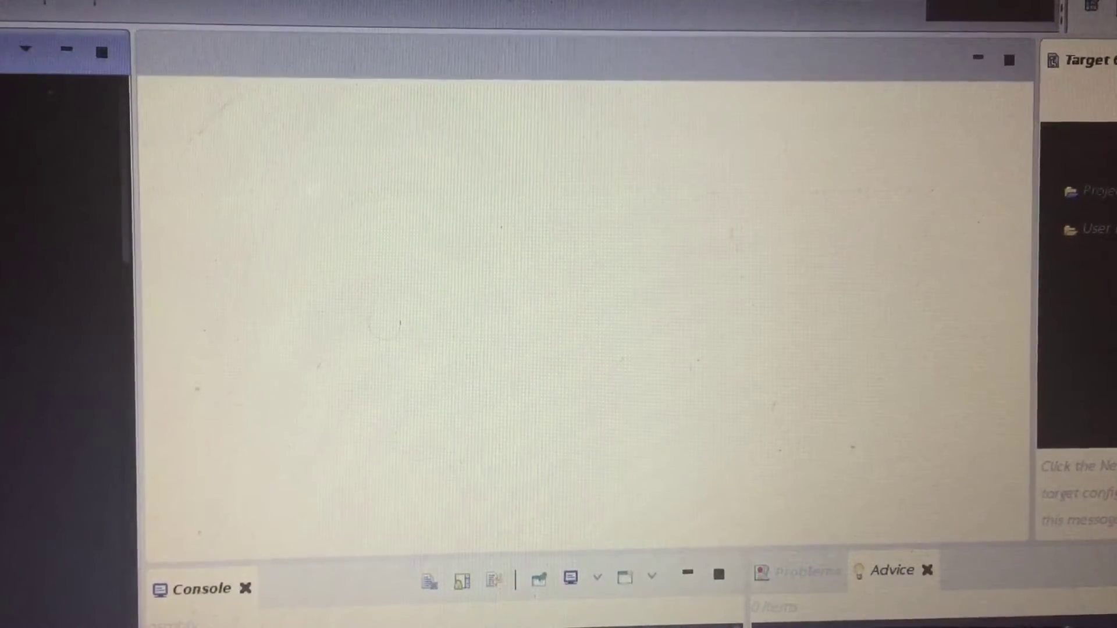
# Create an Empty Assembly-only MSP430 CCS project named 'ass-embly'.
pyautogui.click(38, 5)
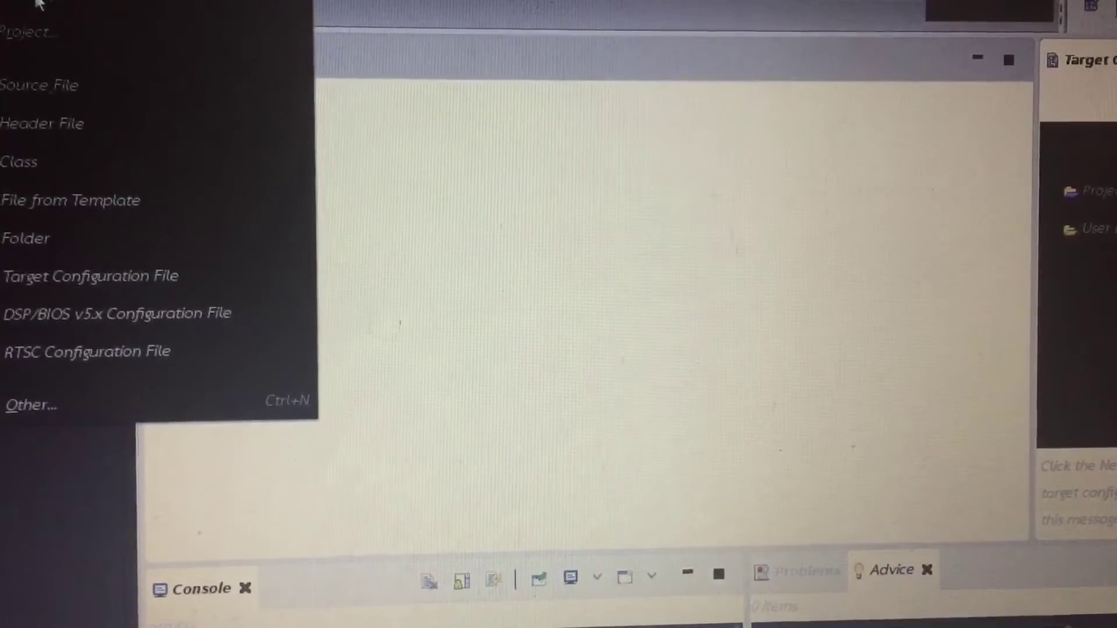
pyautogui.click(38, 17)
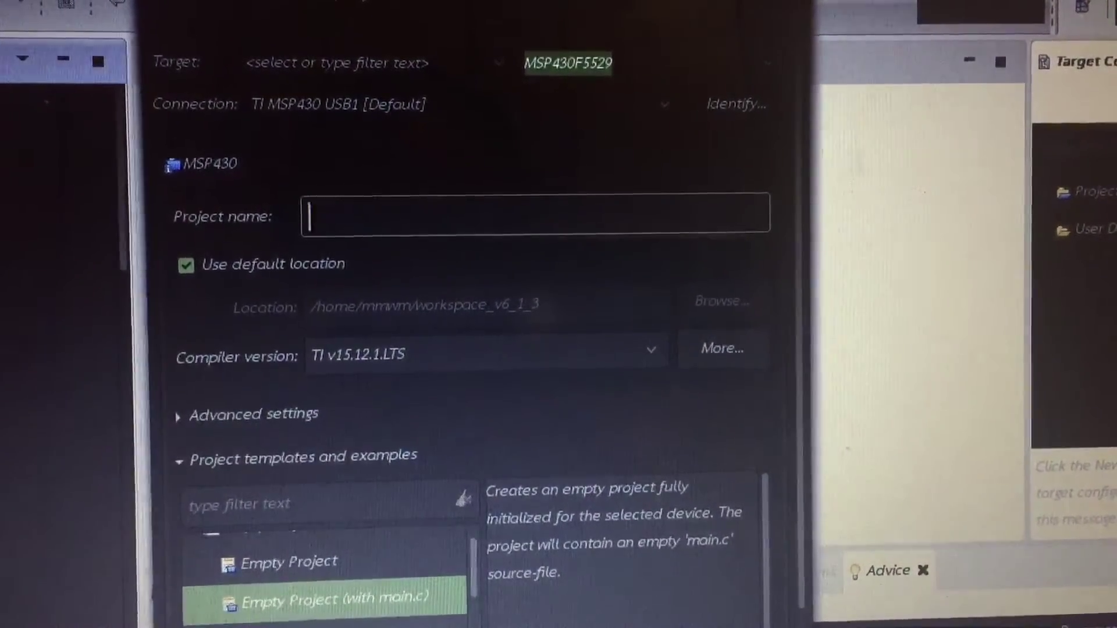
pyautogui.click(324, 621)
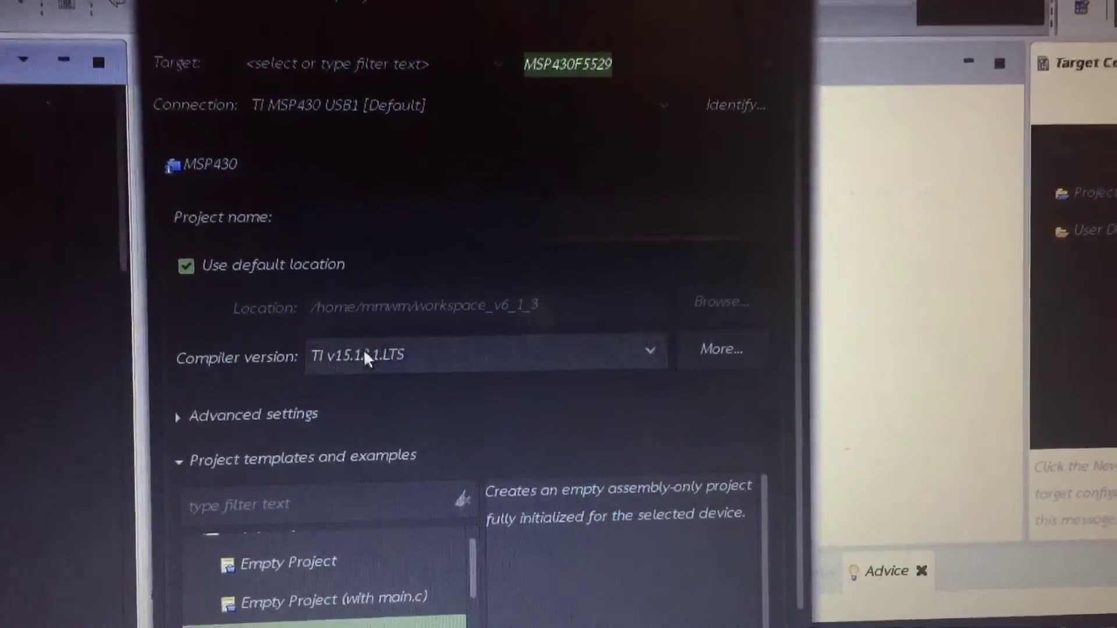
pyautogui.click(368, 218)
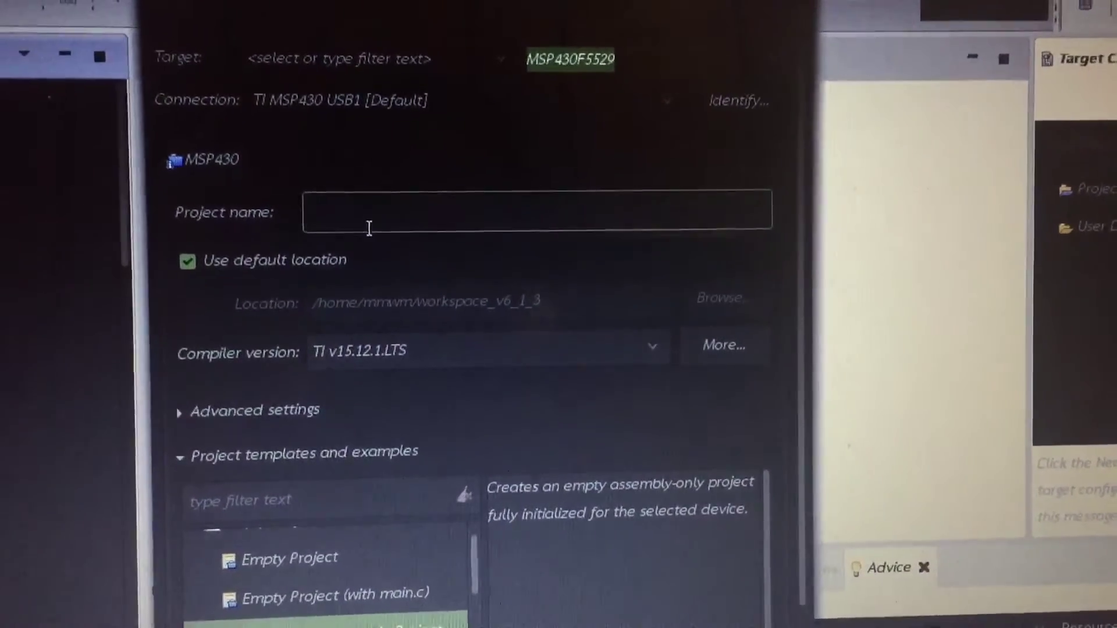
pyautogui.write('ass')
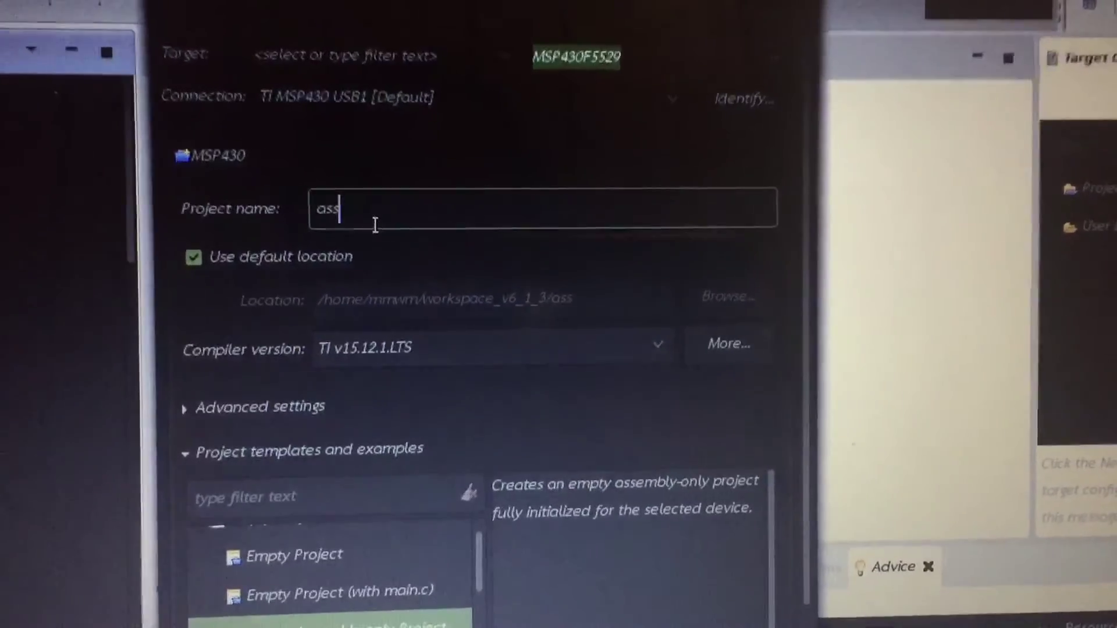
pyautogui.write('-e')
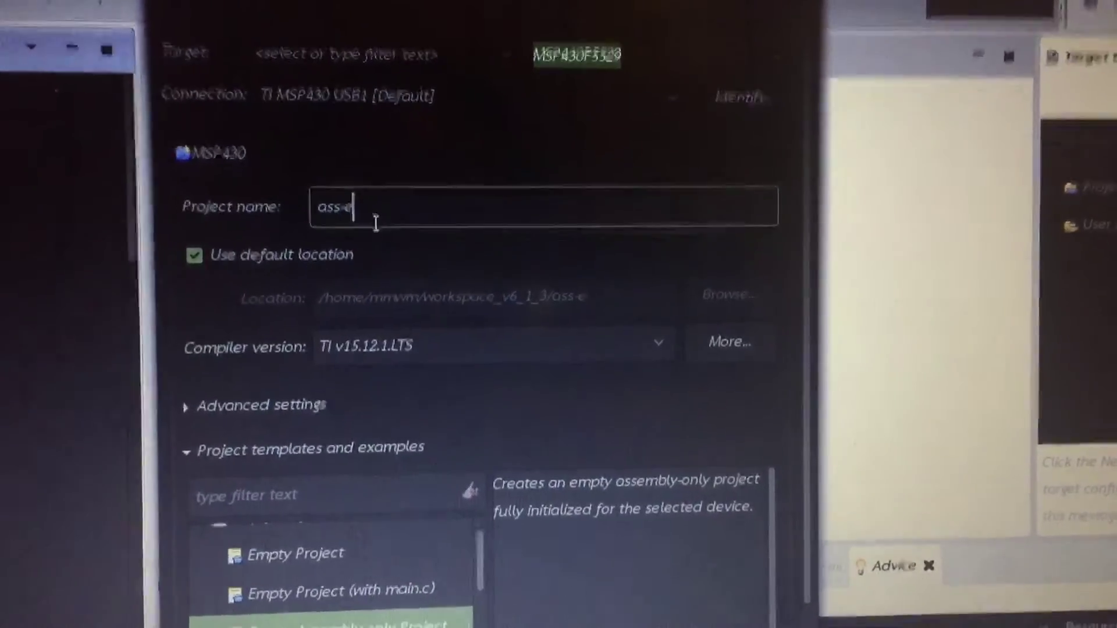
pyautogui.write('mbly')
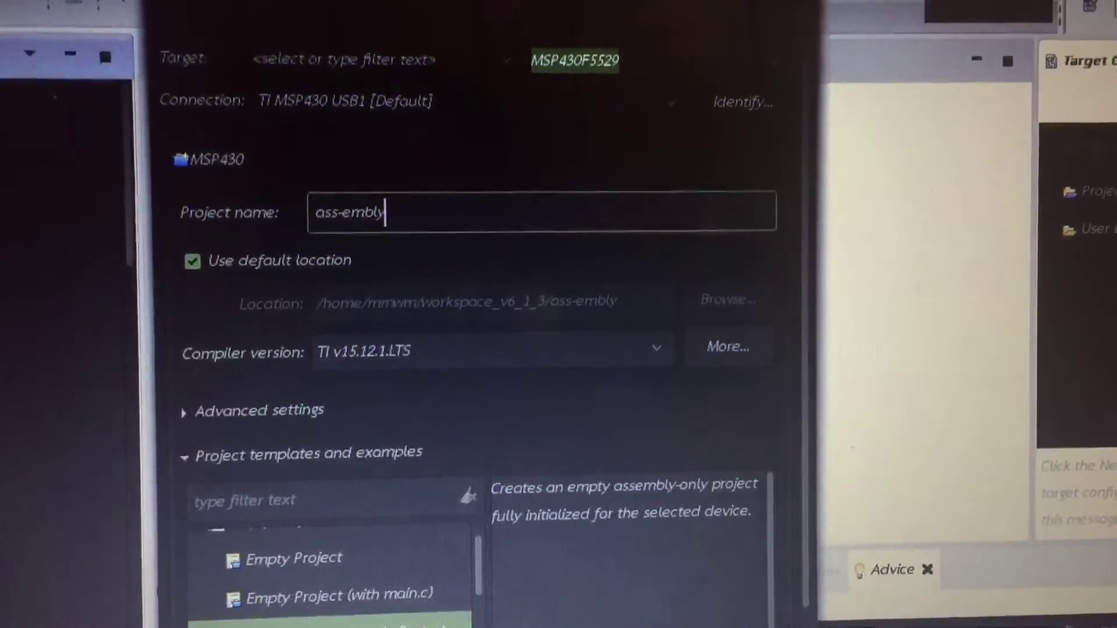
pyautogui.press('Return')
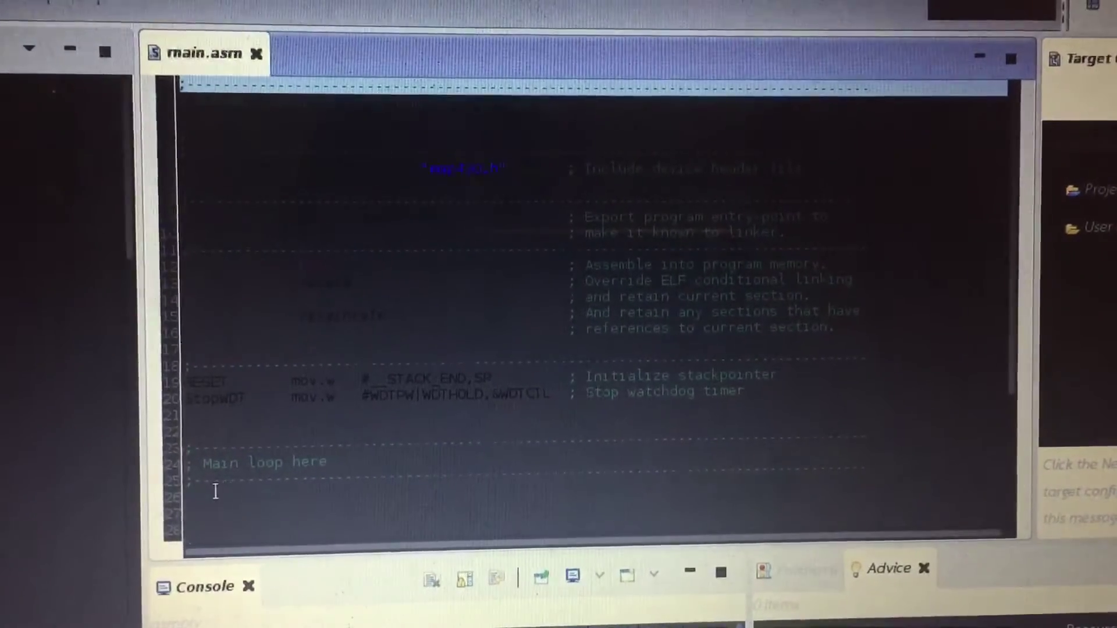
pyautogui.click(214, 491)
pyautogui.scroll(-1, 213, 491)
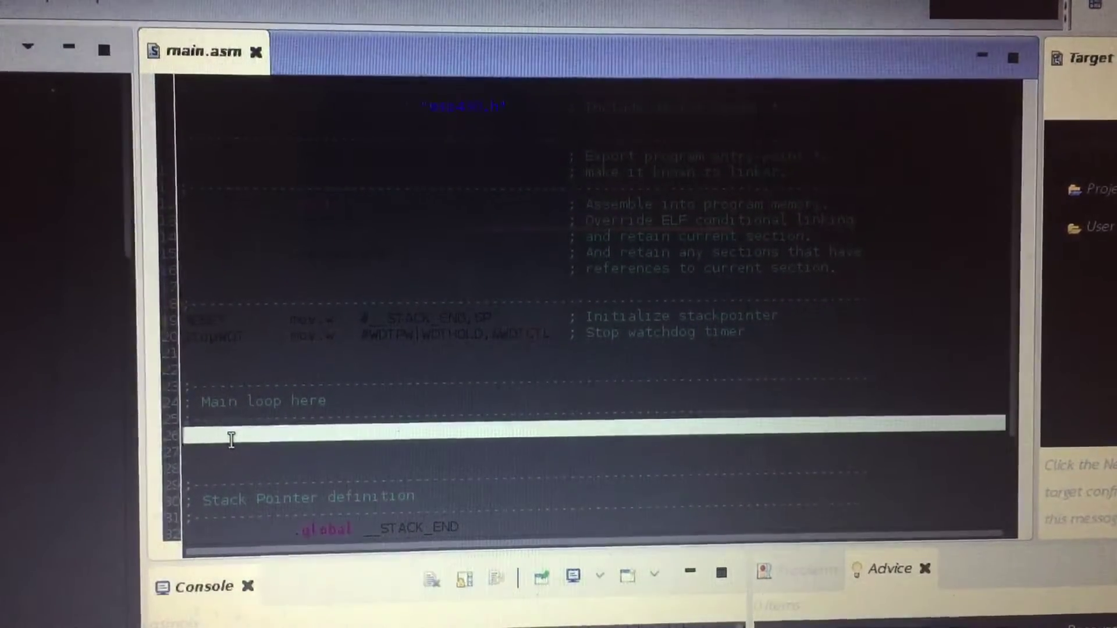
pyautogui.write('mai')
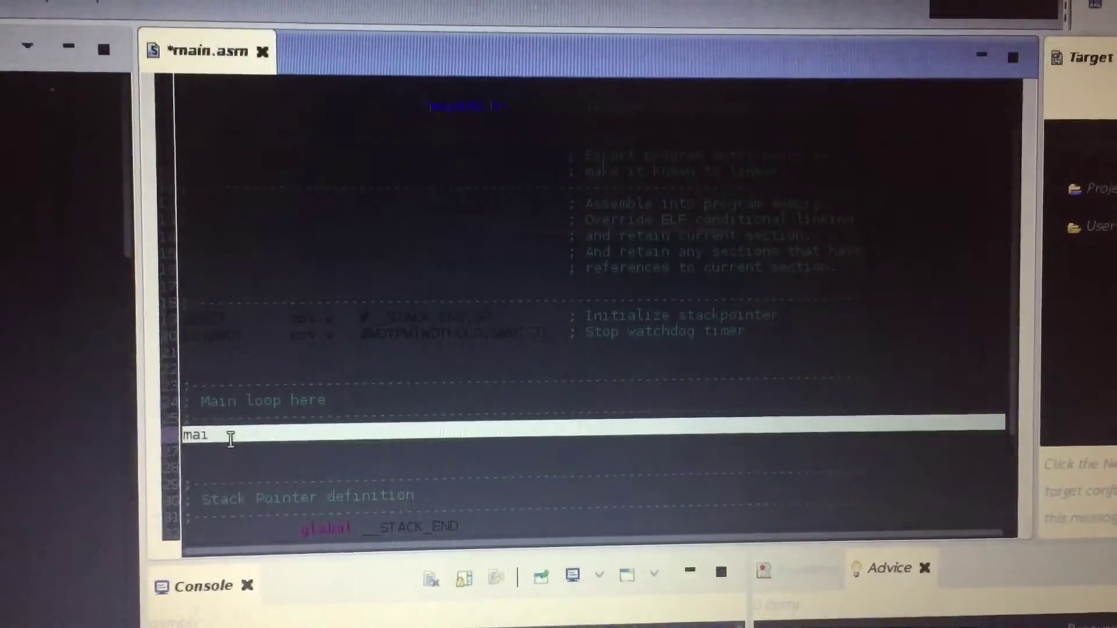
pyautogui.write('n')
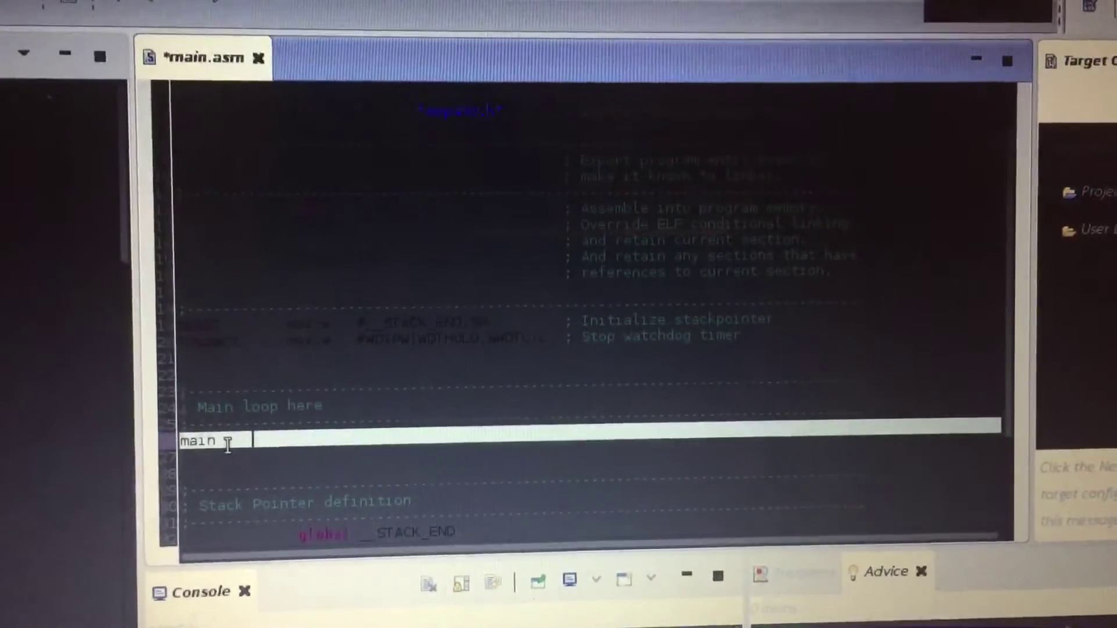
# Write the main label followed by the instruction bis #0x01,P1DIR.
pyautogui.press('Return')
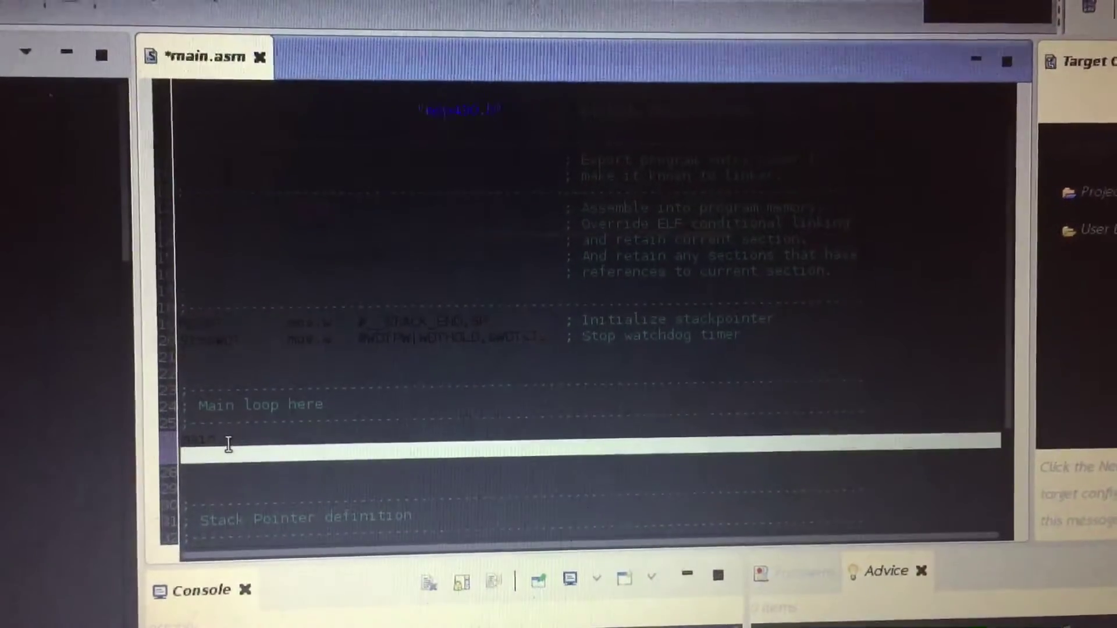
pyautogui.write('bis')
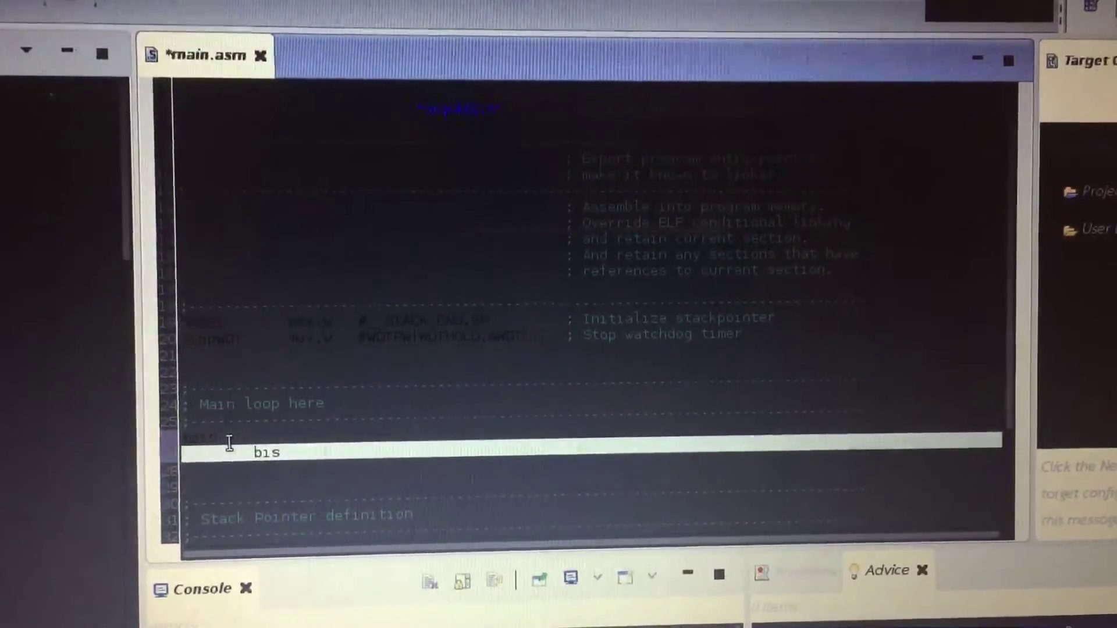
pyautogui.press('Tab')
pyautogui.write('#0')
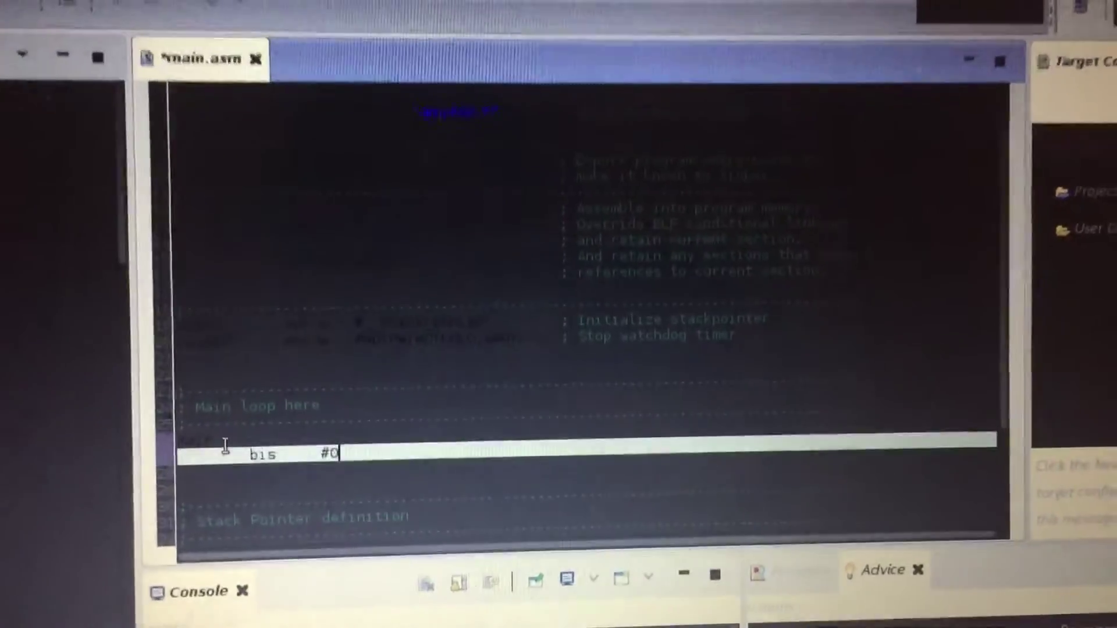
pyautogui.write('x01')
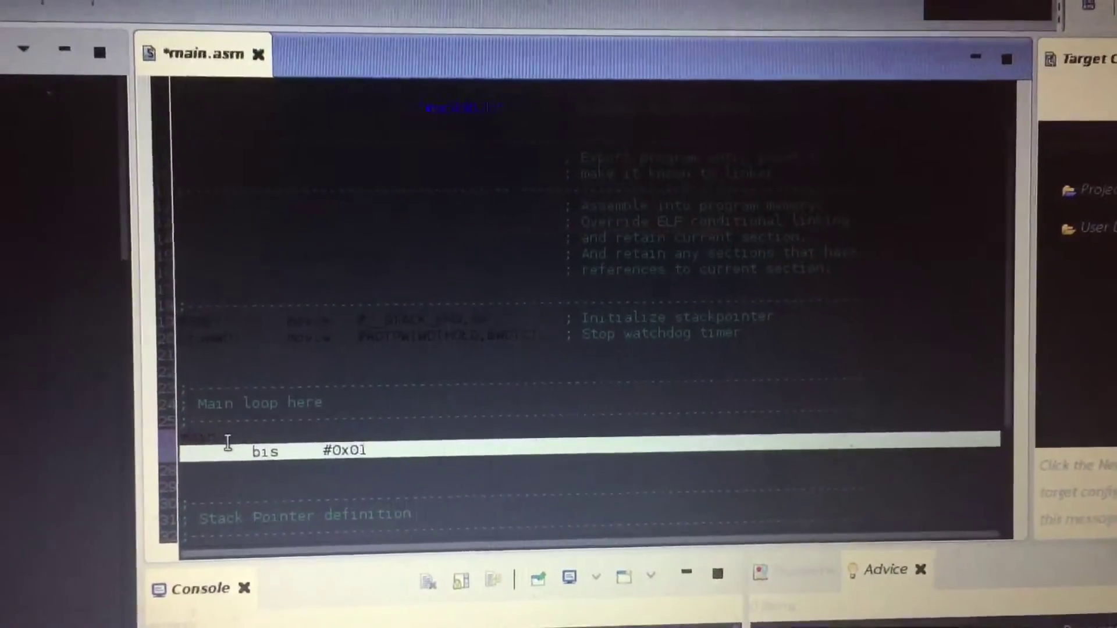
pyautogui.write(',')
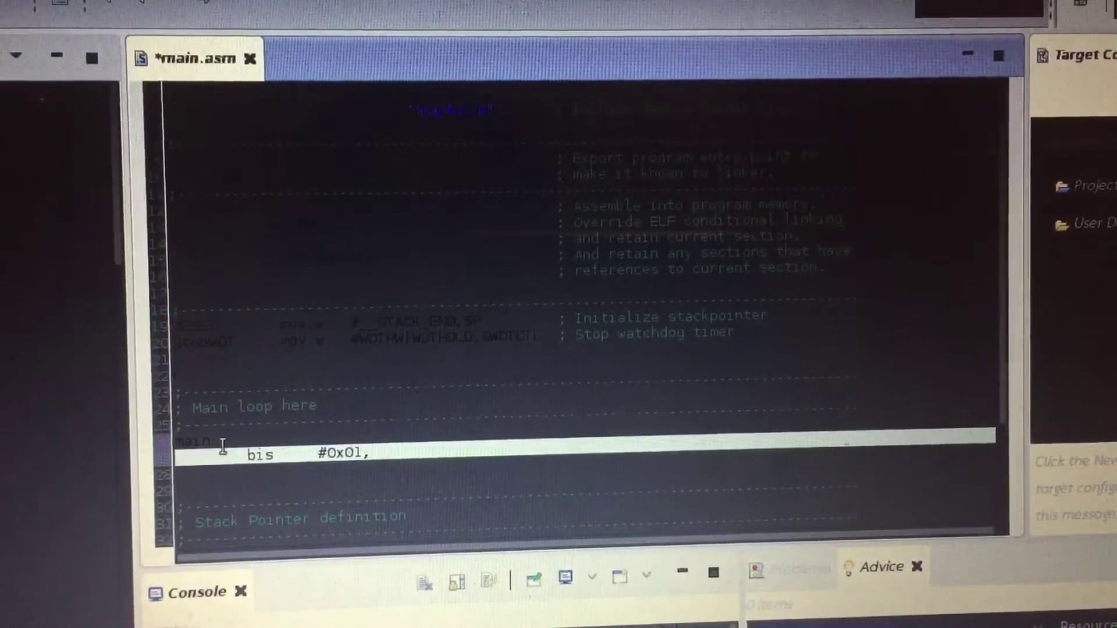
pyautogui.write('P')
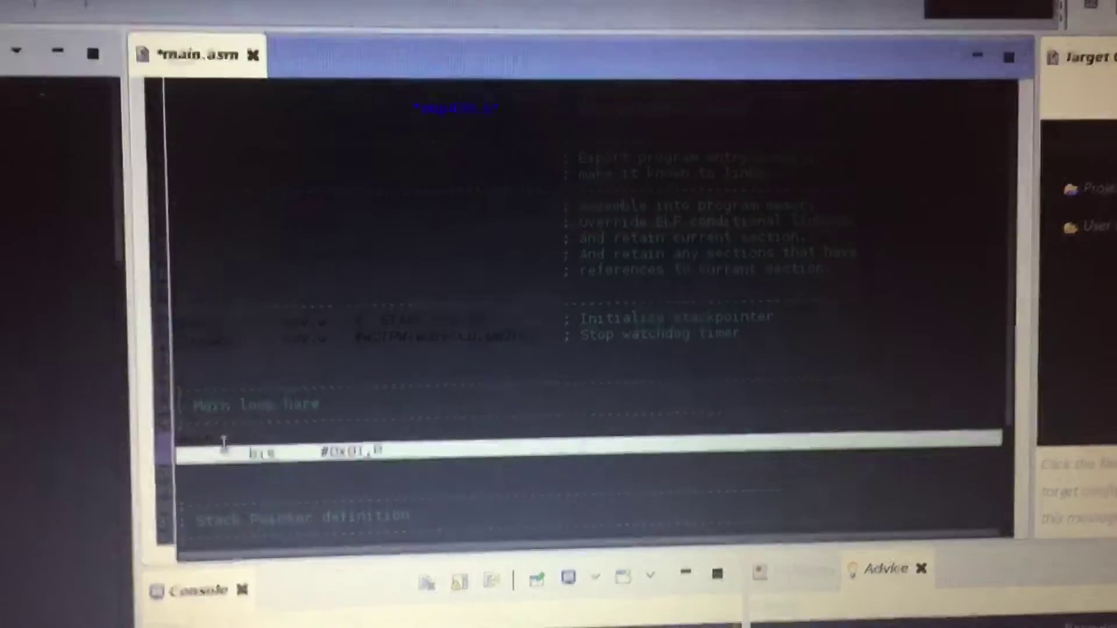
pyautogui.write('1D')
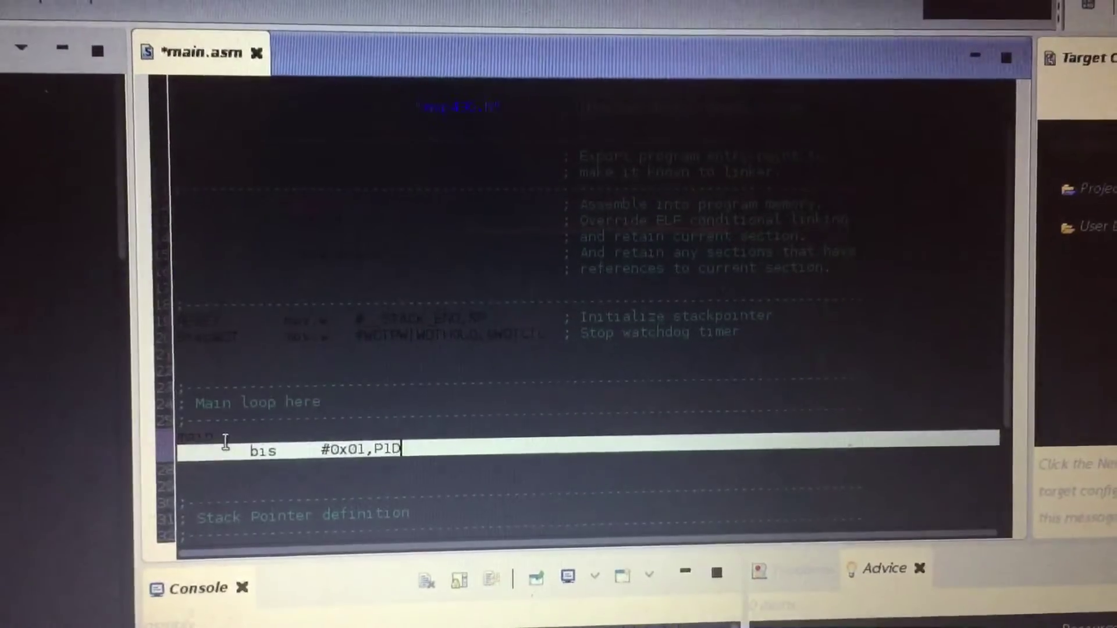
pyautogui.write('IR')
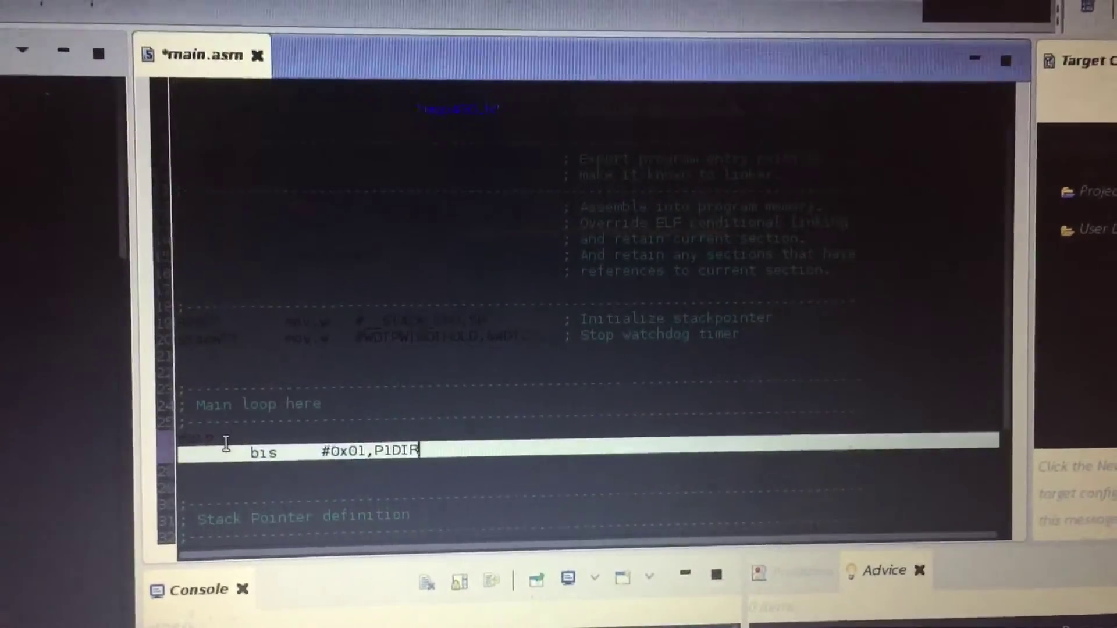
# Add bis #0x01,&P1OUT, correct the first line to &P1DIR, and start a new line.
pyautogui.press('Return')
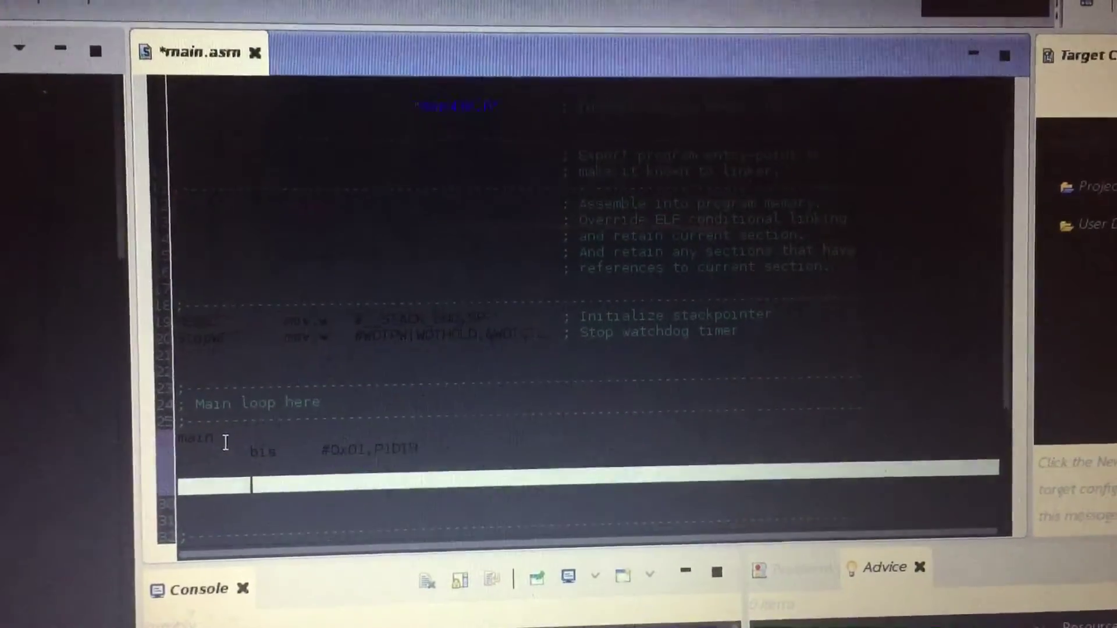
pyautogui.write('bis')
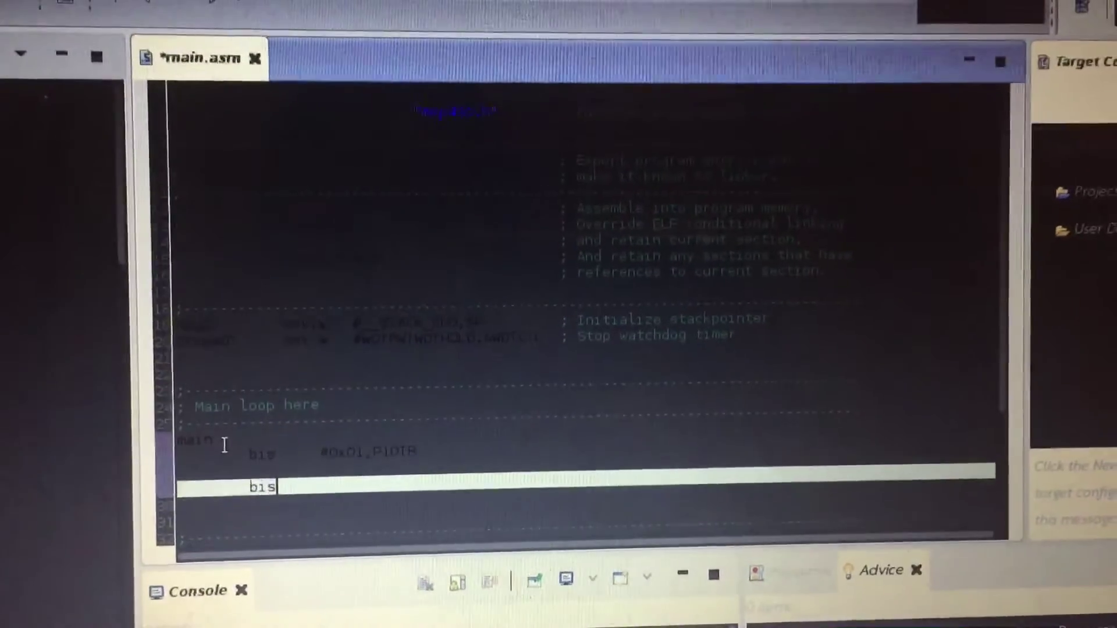
pyautogui.press('Tab')
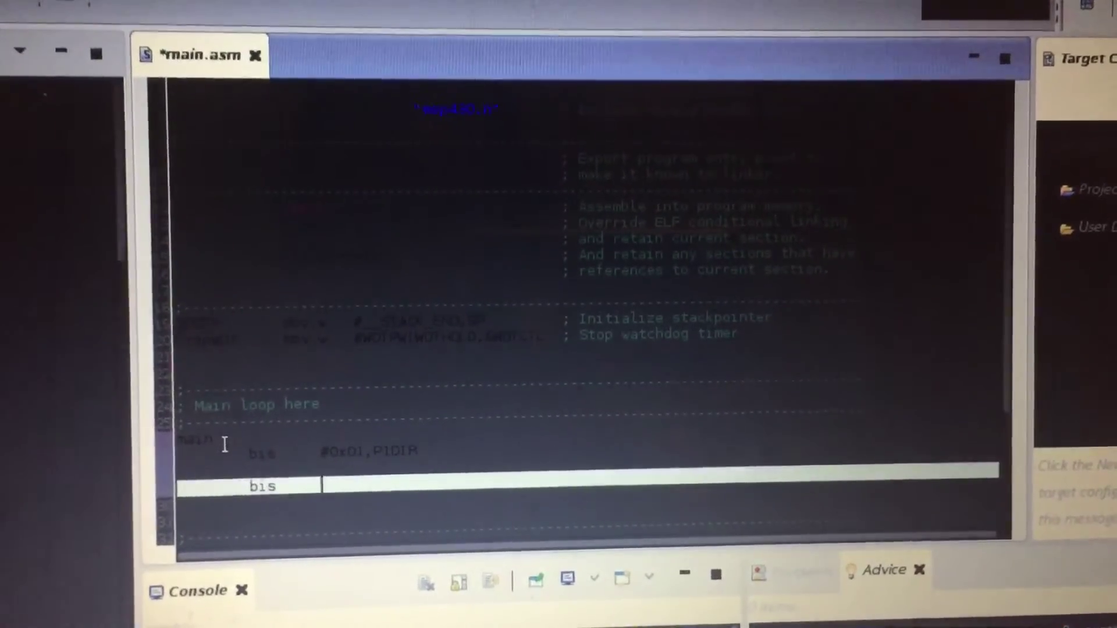
pyautogui.write('#0')
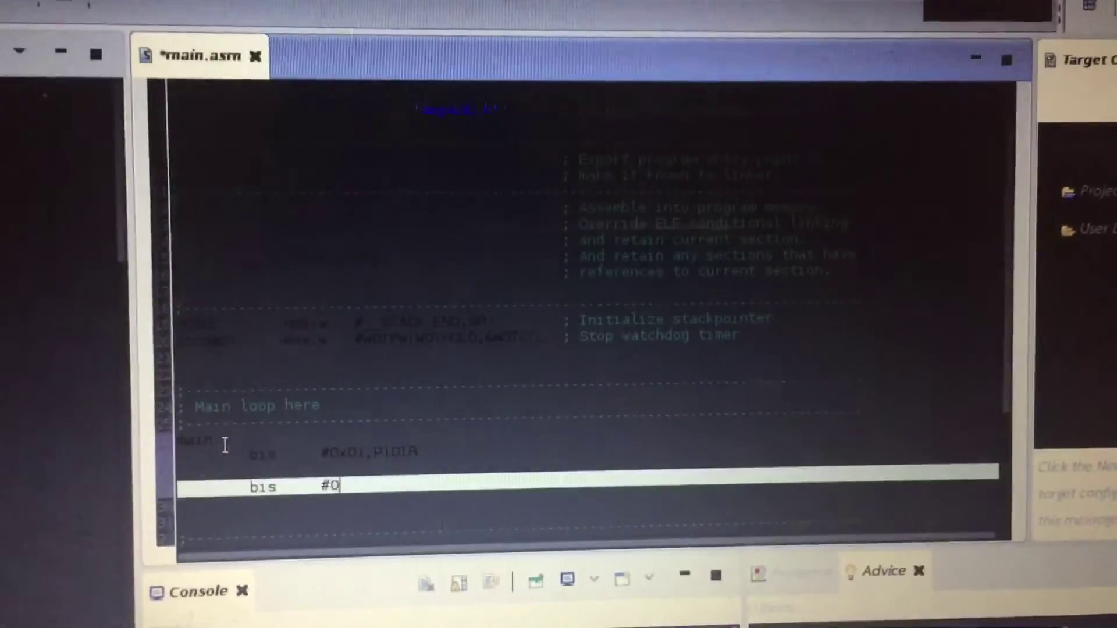
pyautogui.write('x0')
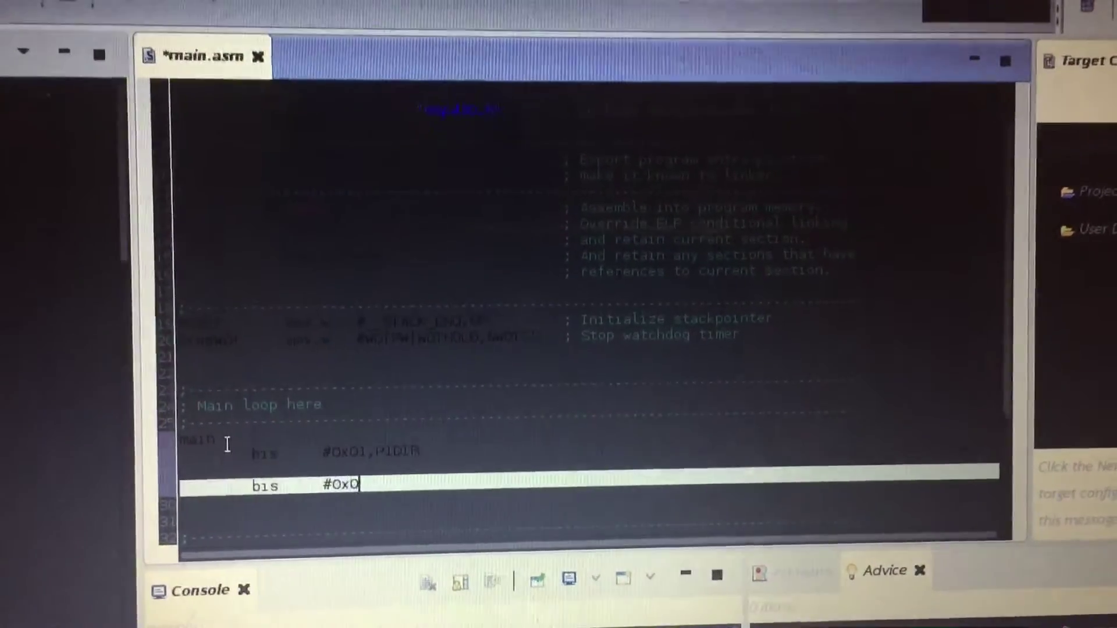
pyautogui.write('1,')
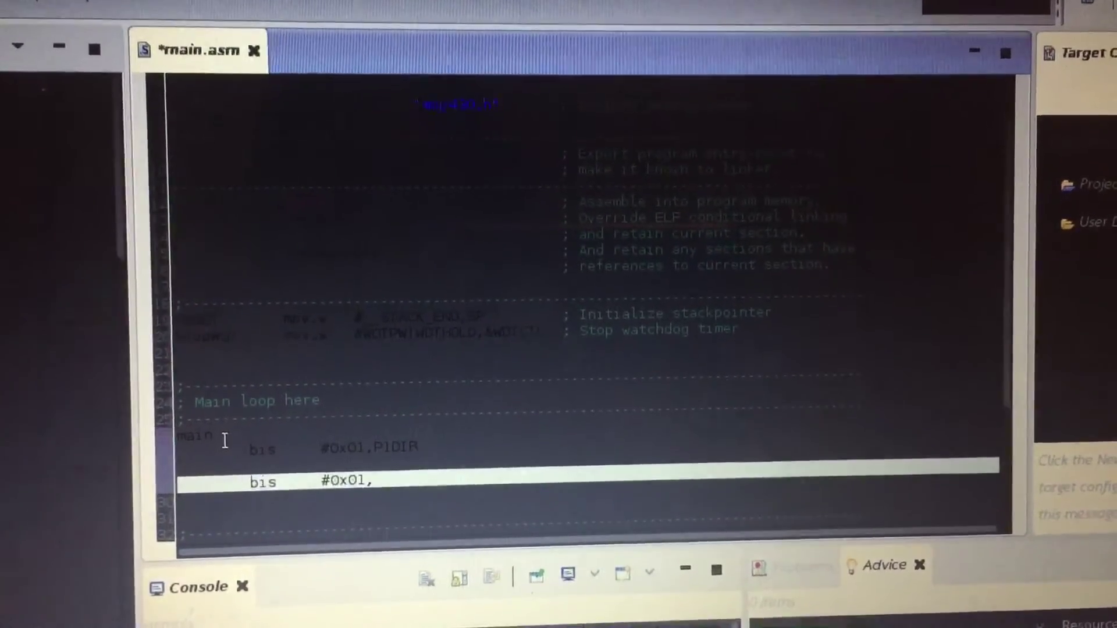
pyautogui.write('&P')
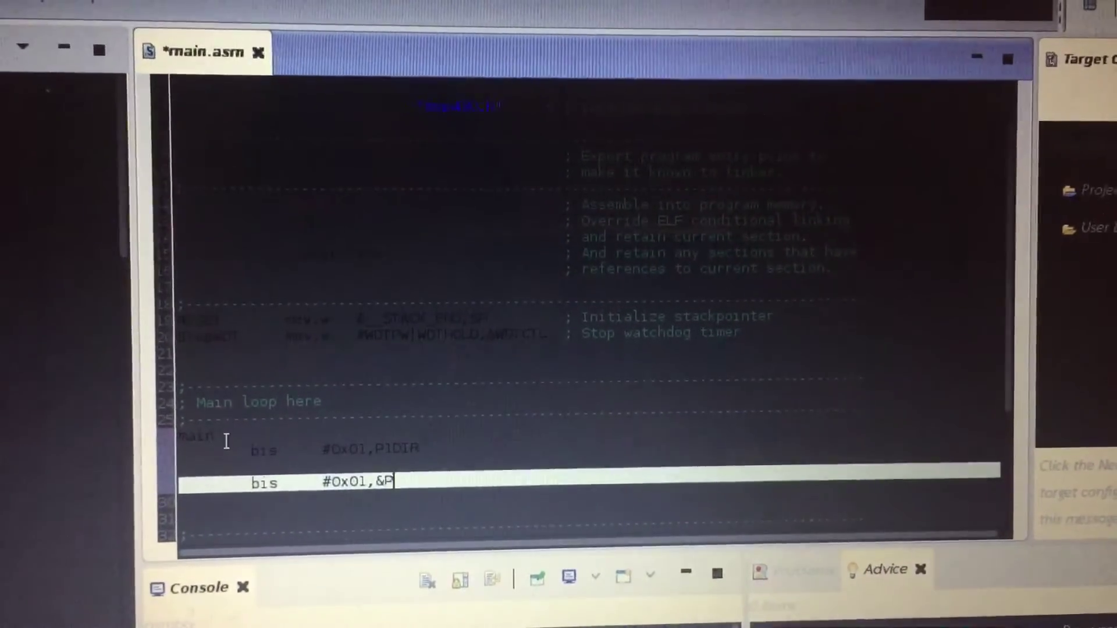
pyautogui.write('1')
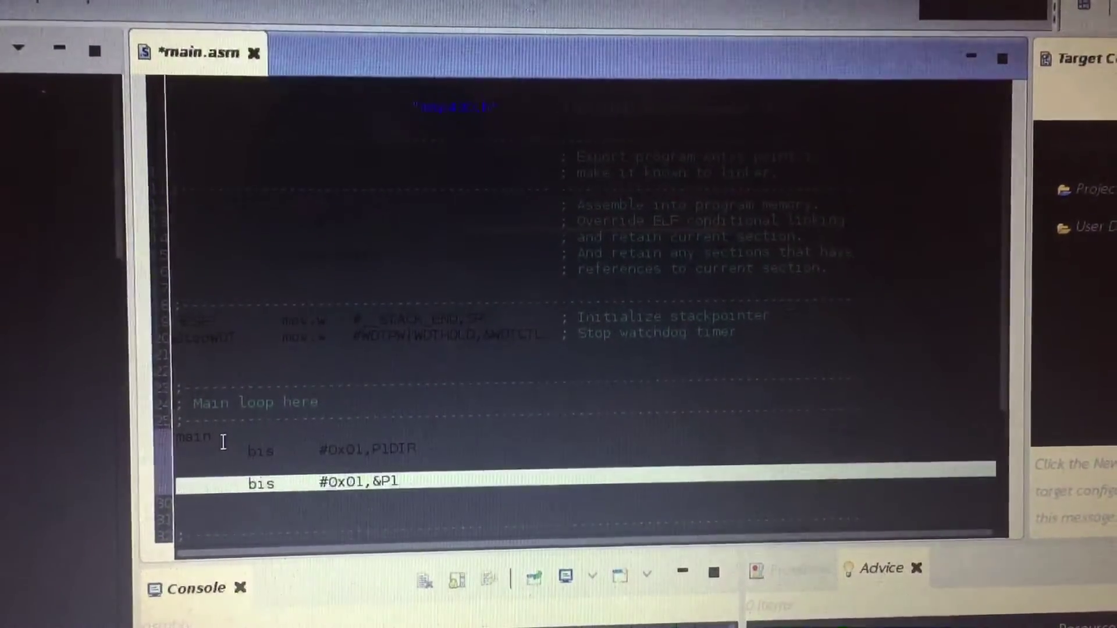
pyautogui.write('OUT')
pyautogui.press('Up')
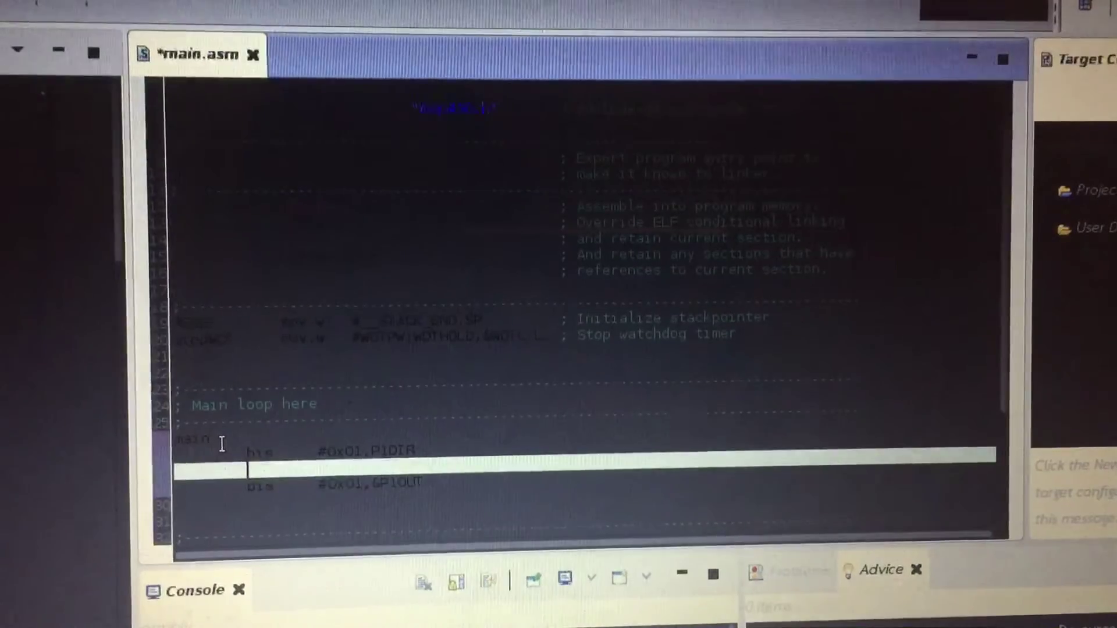
pyautogui.press('Up')
pyautogui.press('Left')
pyautogui.press('Left')
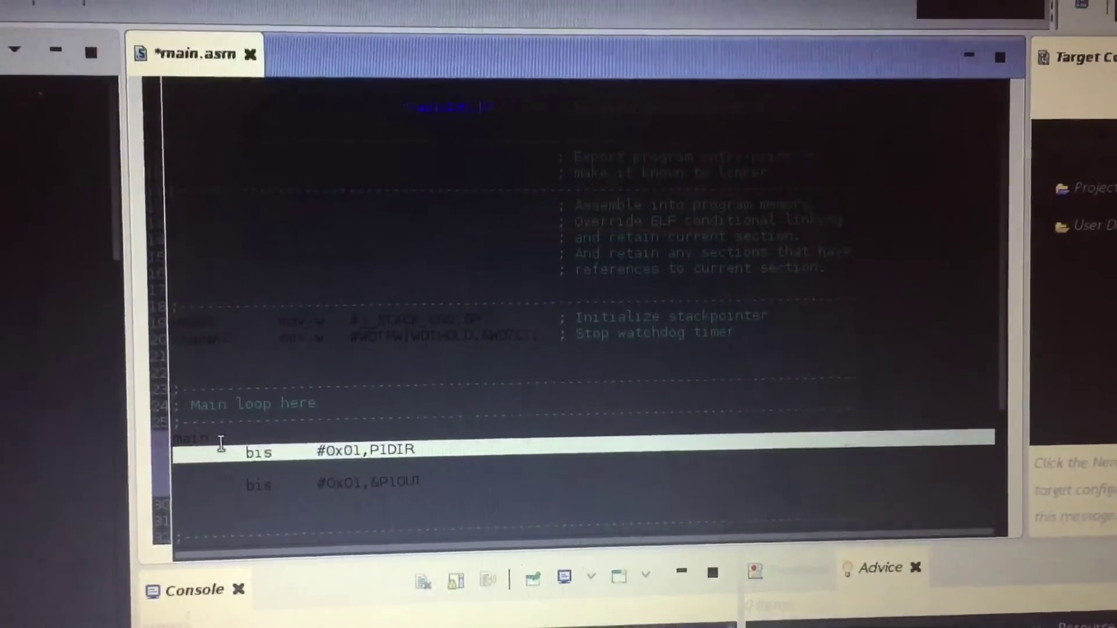
pyautogui.write('&')
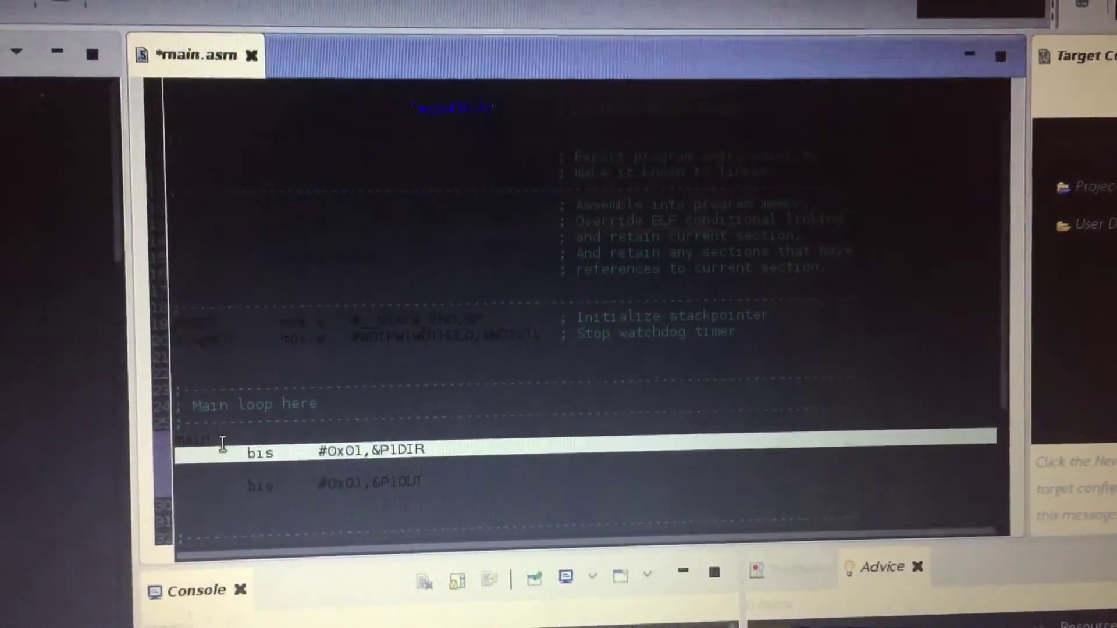
pyautogui.press('Down')
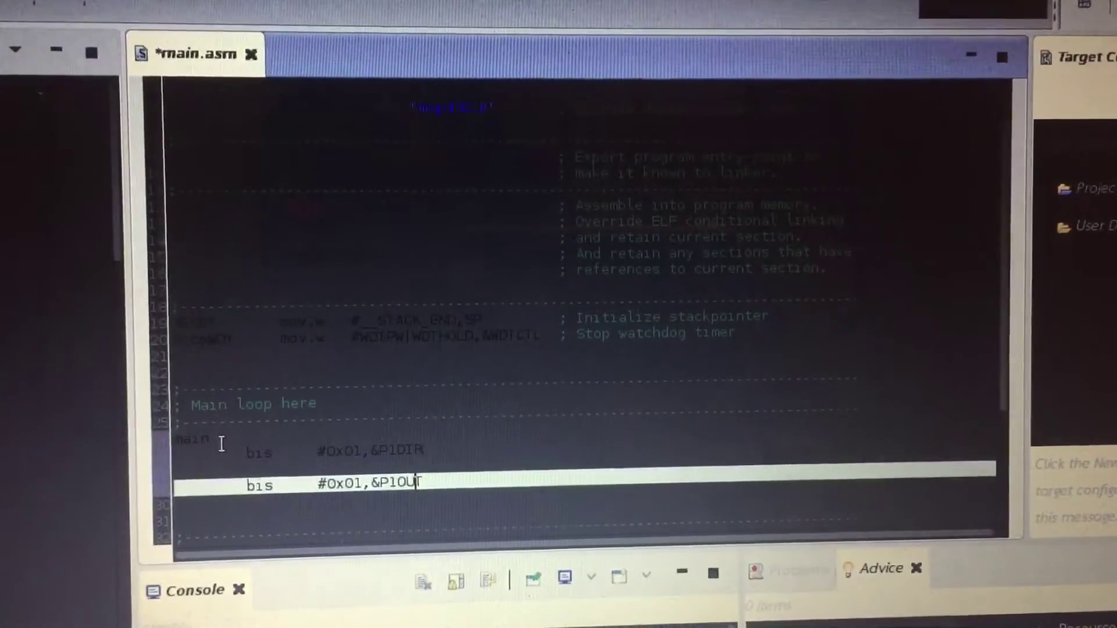
pyautogui.press('Return')
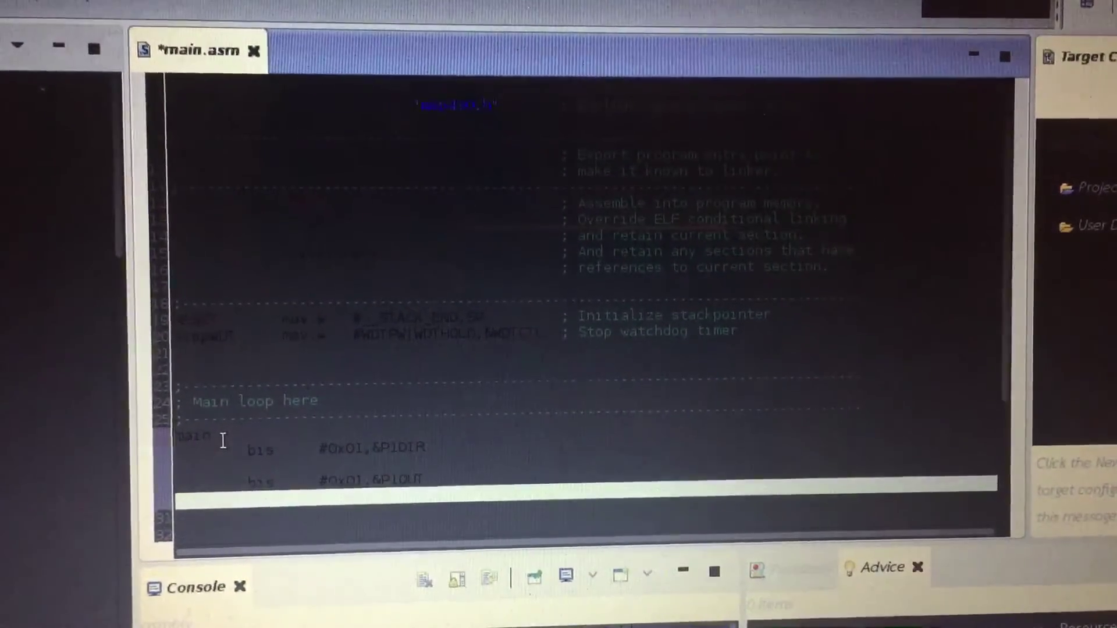
pyautogui.write('mov')
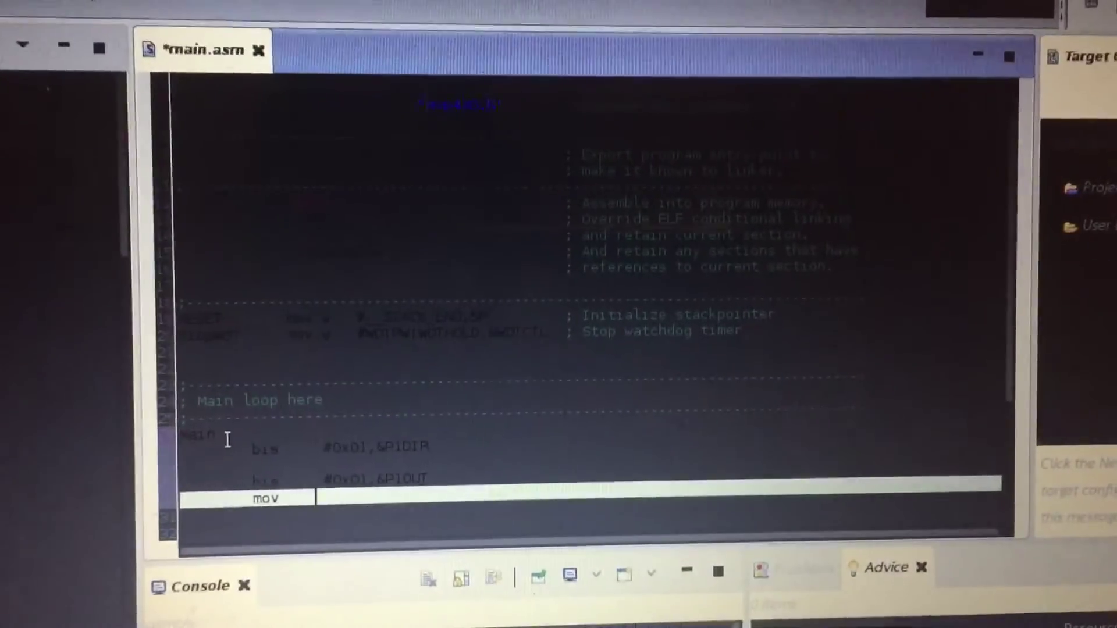
# Write the lines mov #50000,R10, dec R10 and jnz l.
pyautogui.press('Tab')
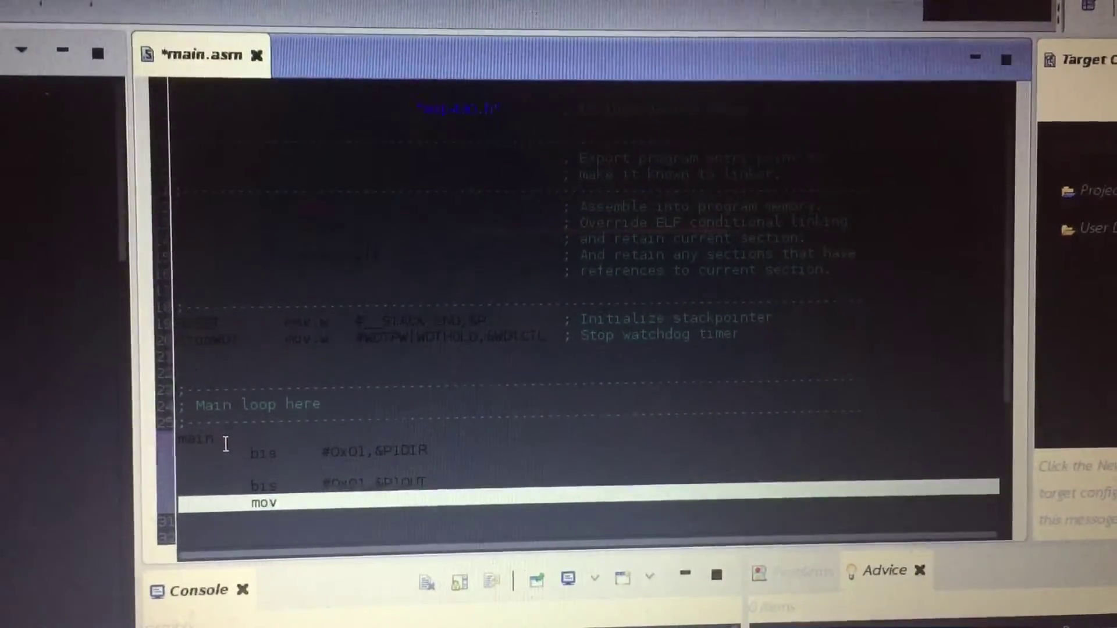
pyautogui.write('#50000')
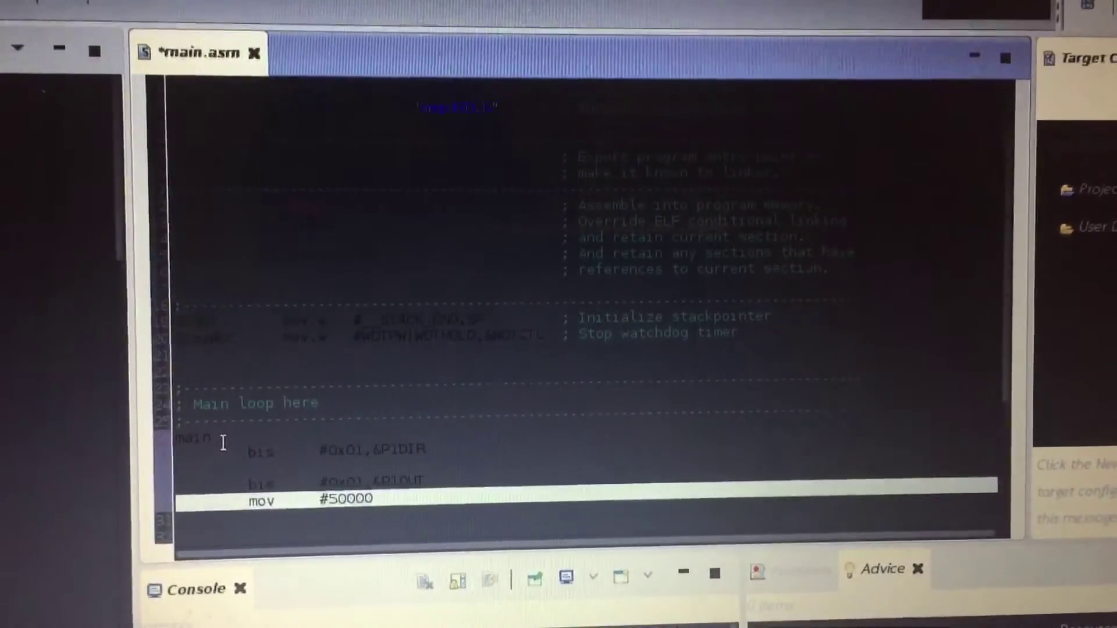
pyautogui.write(',R')
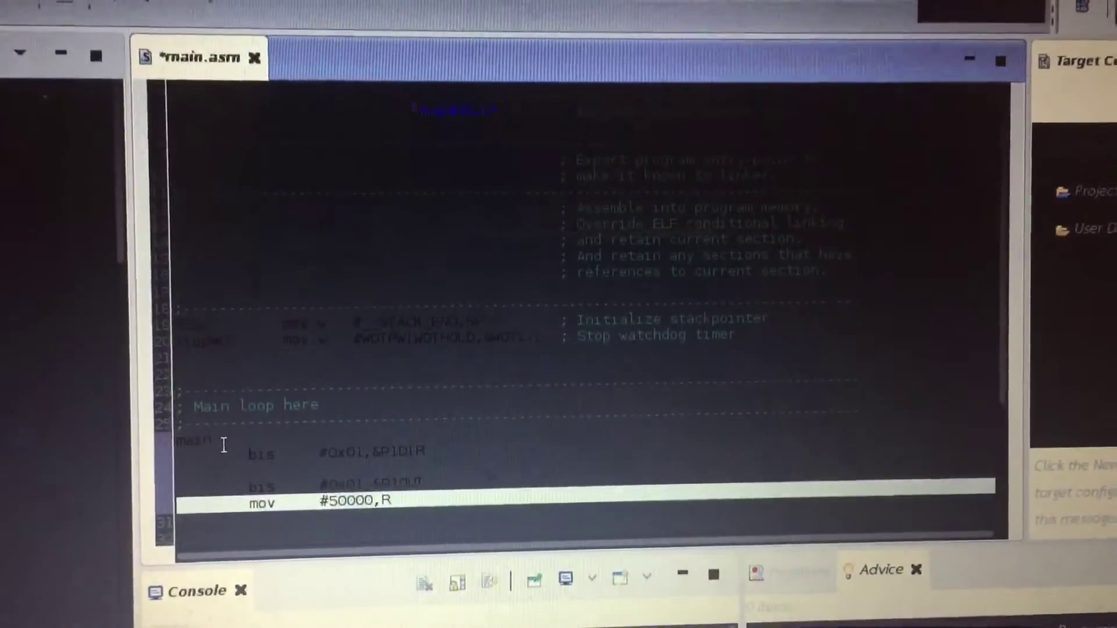
pyautogui.write('10')
pyautogui.press('Return')
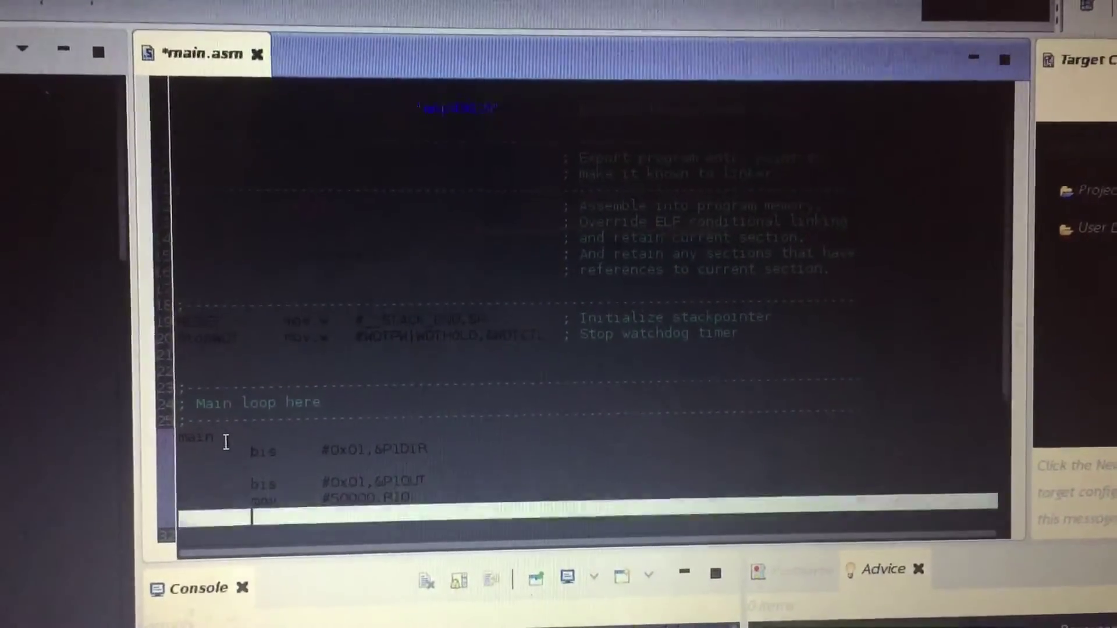
pyautogui.write('dec')
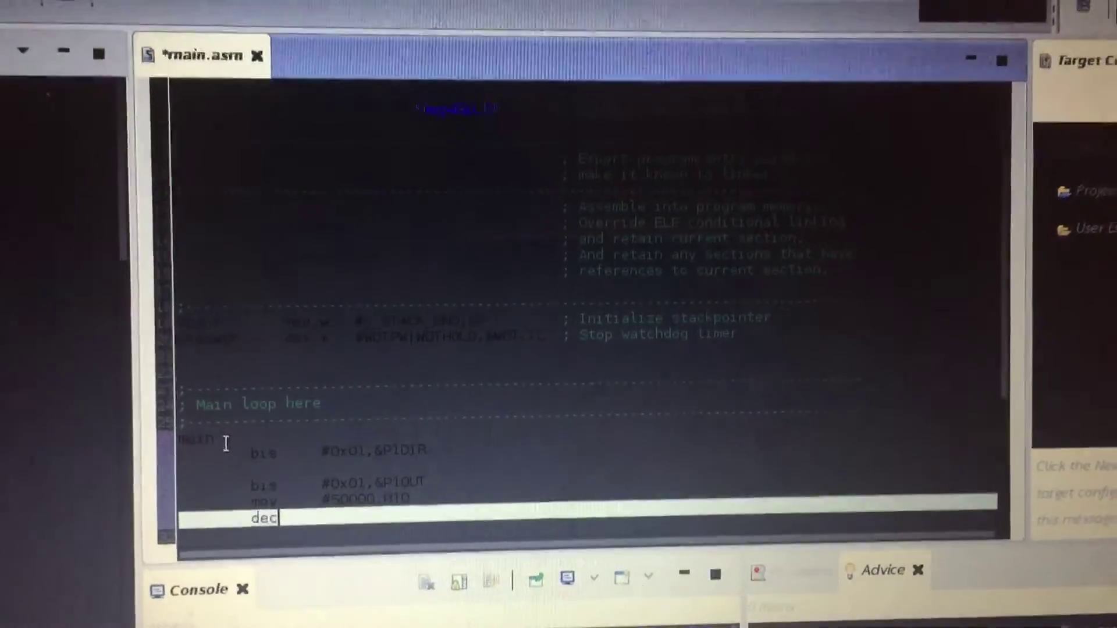
pyautogui.press('Tab')
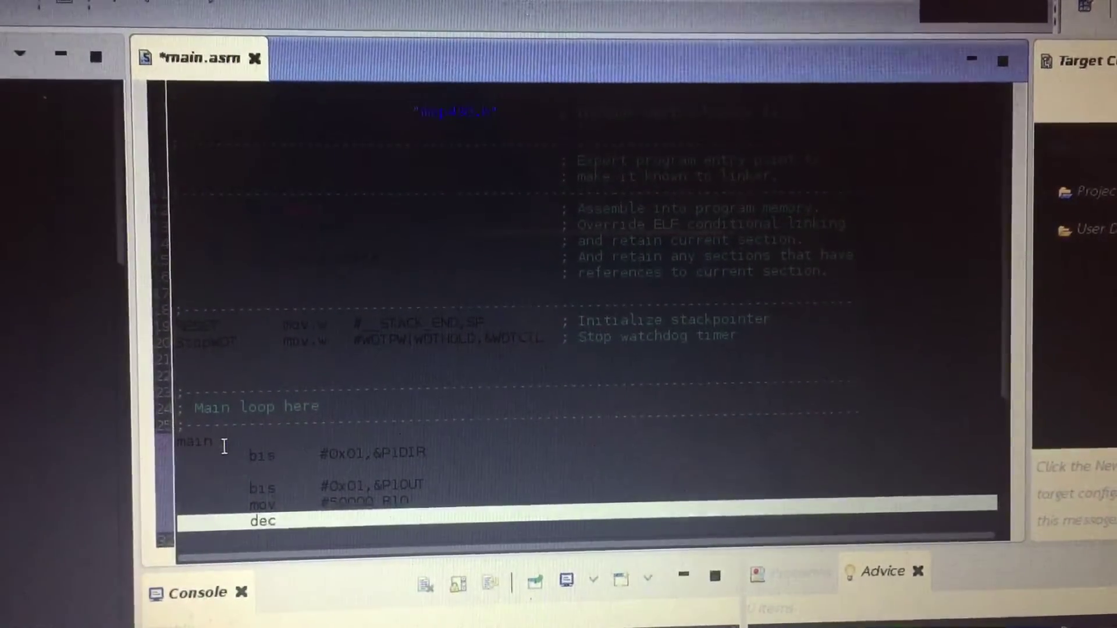
pyautogui.write('R')
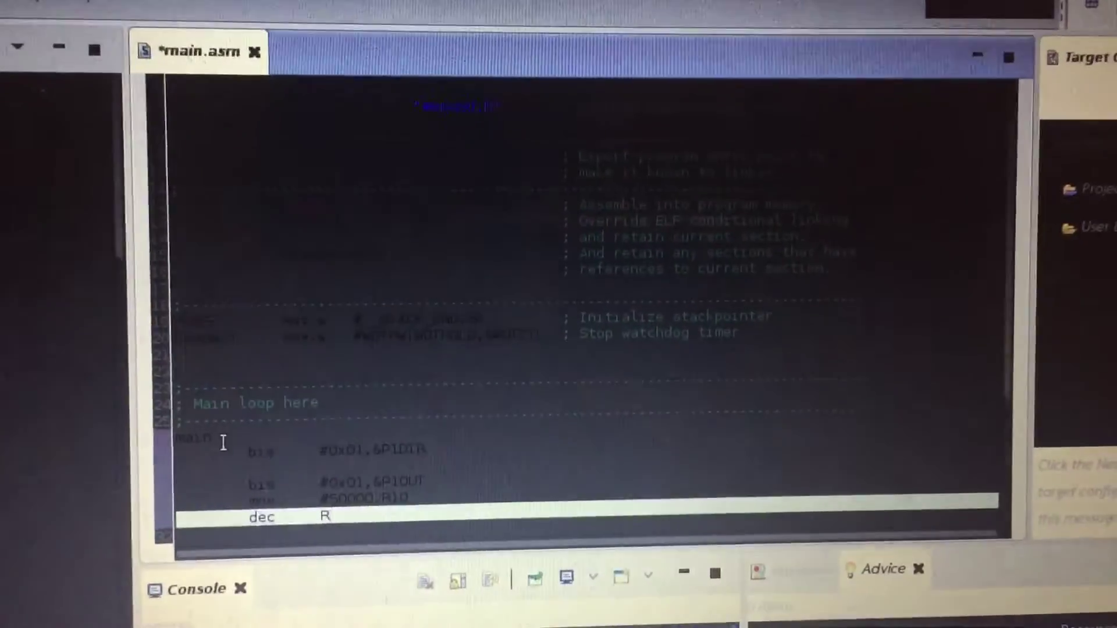
pyautogui.write('10')
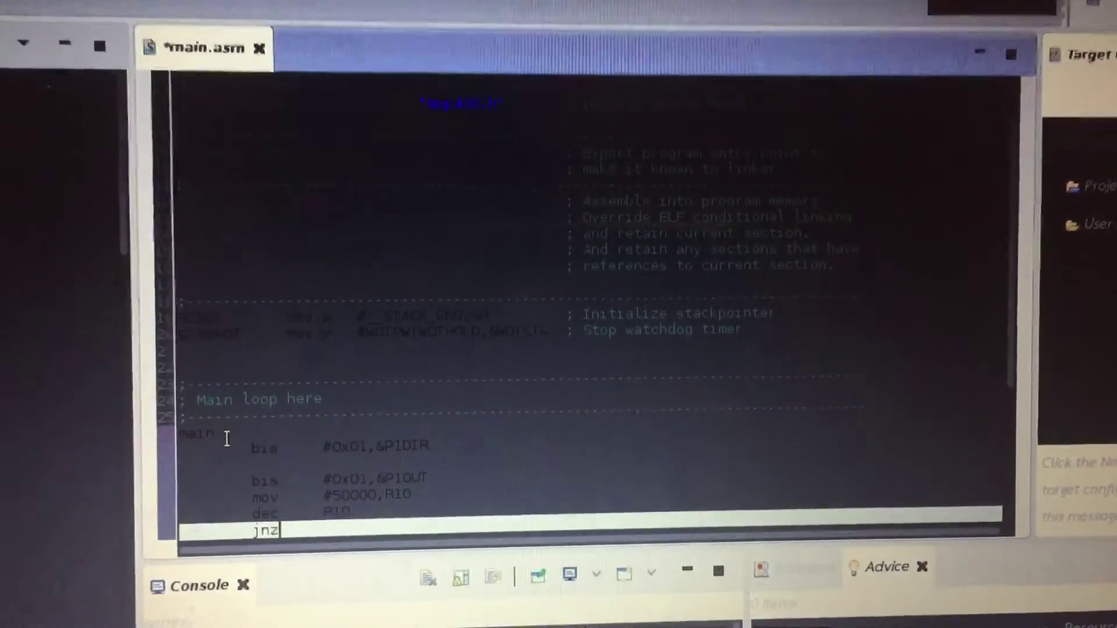
pyautogui.write('jnz l')
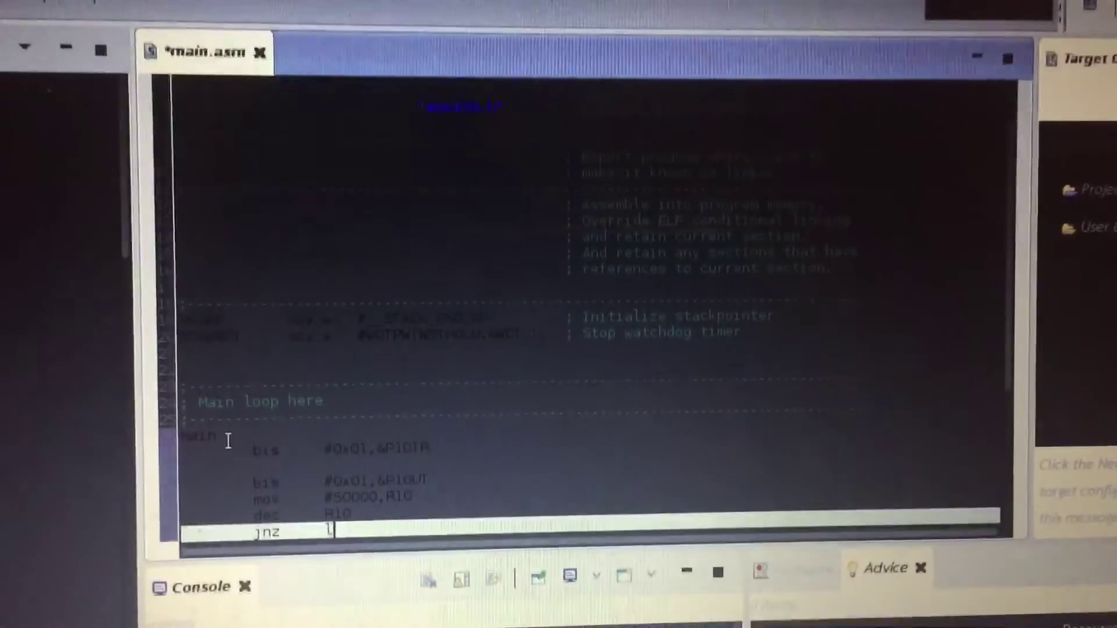
# Put the label l in front of the dec R10 line.
pyautogui.press('Up')
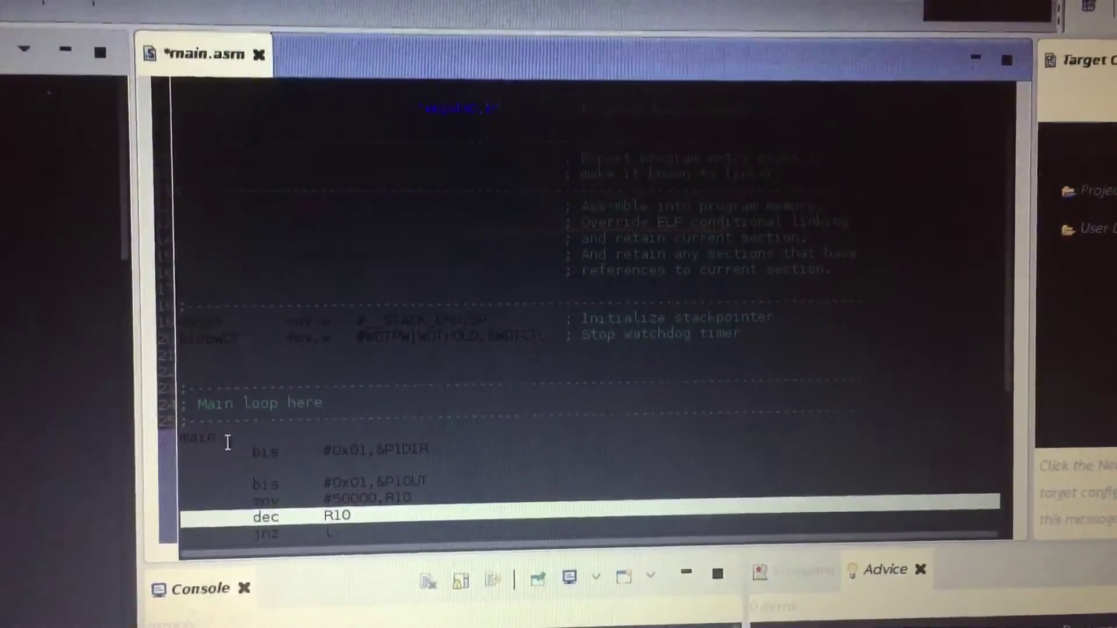
pyautogui.press('Home')
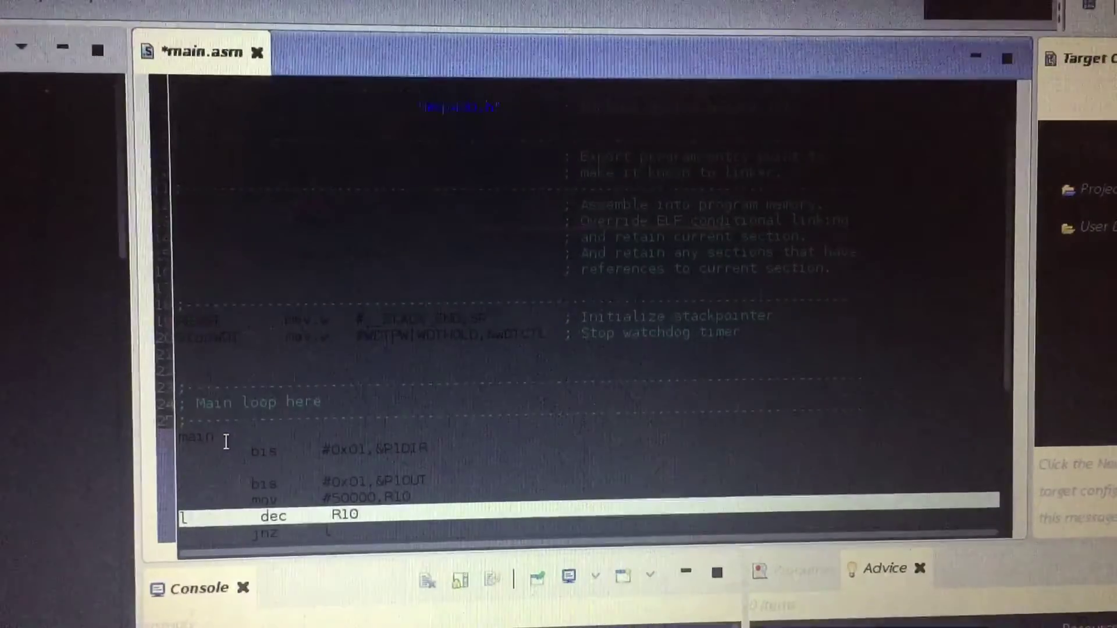
pyautogui.press('Delete')
# Add bic #0x01,&P1OUT on a new line after the first delay loop.
pyautogui.press('Down')
pyautogui.press('Down')
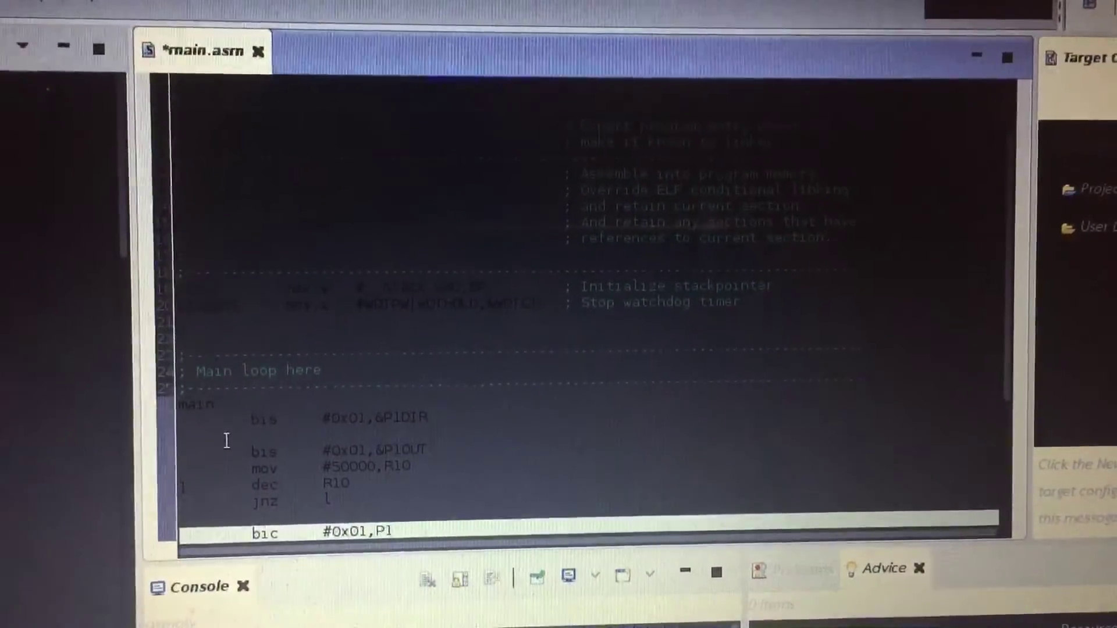
pyautogui.write('OUT')
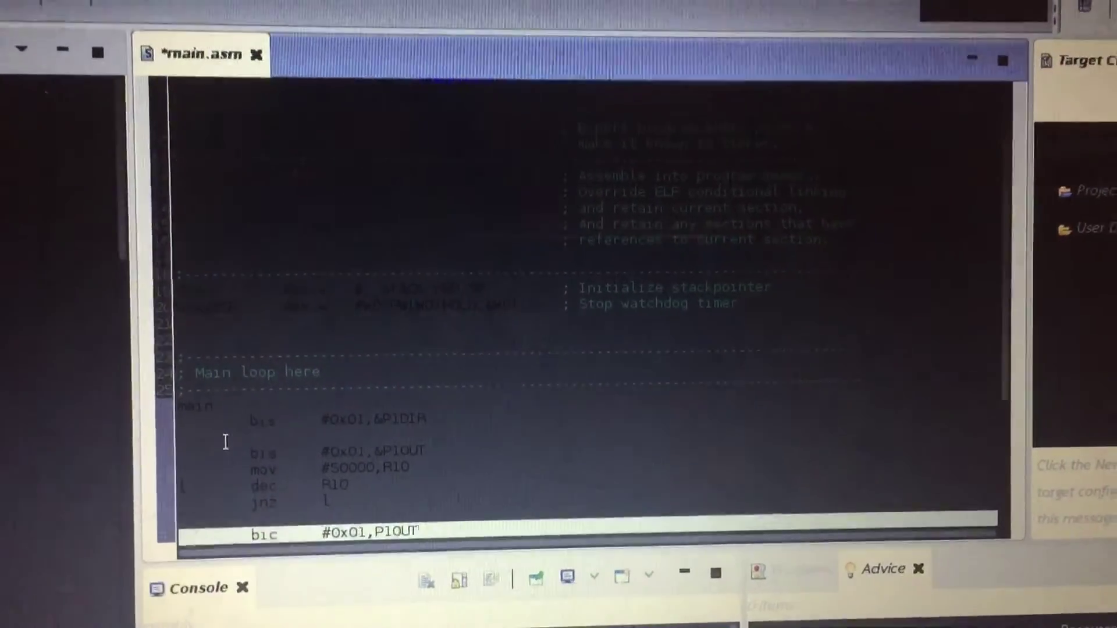
pyautogui.write('&')
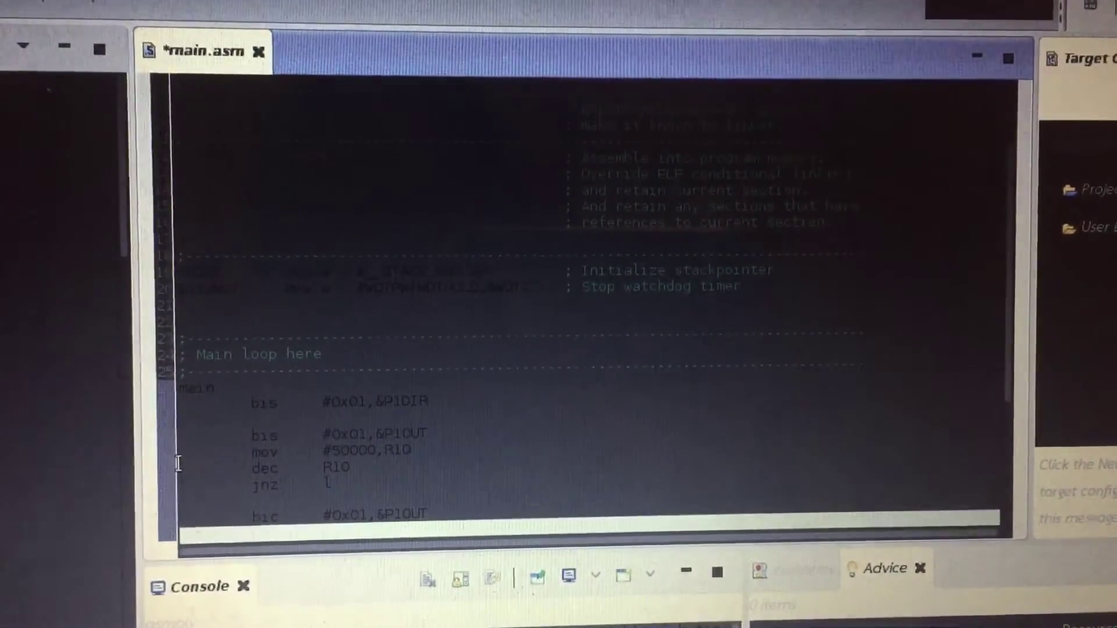
# Duplicate the mov/dec/jnz delay loop below the bic #0x01,&P1OUT line.
pyautogui.click(184, 465)
pyautogui.press('Up')
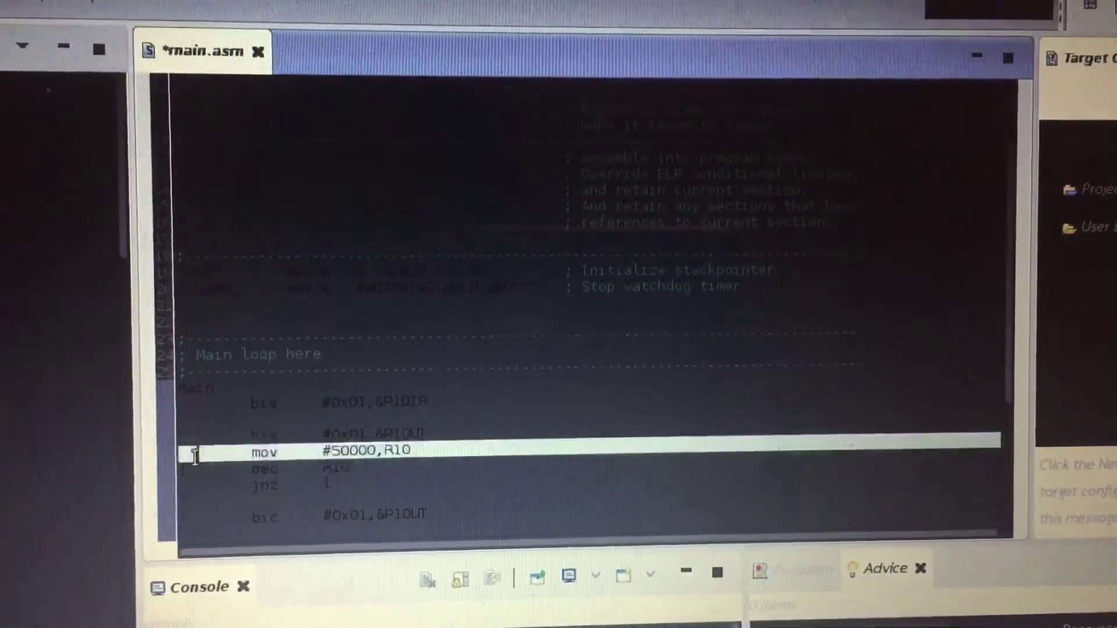
pyautogui.moveTo(254, 450); pyautogui.dragTo(345, 488)
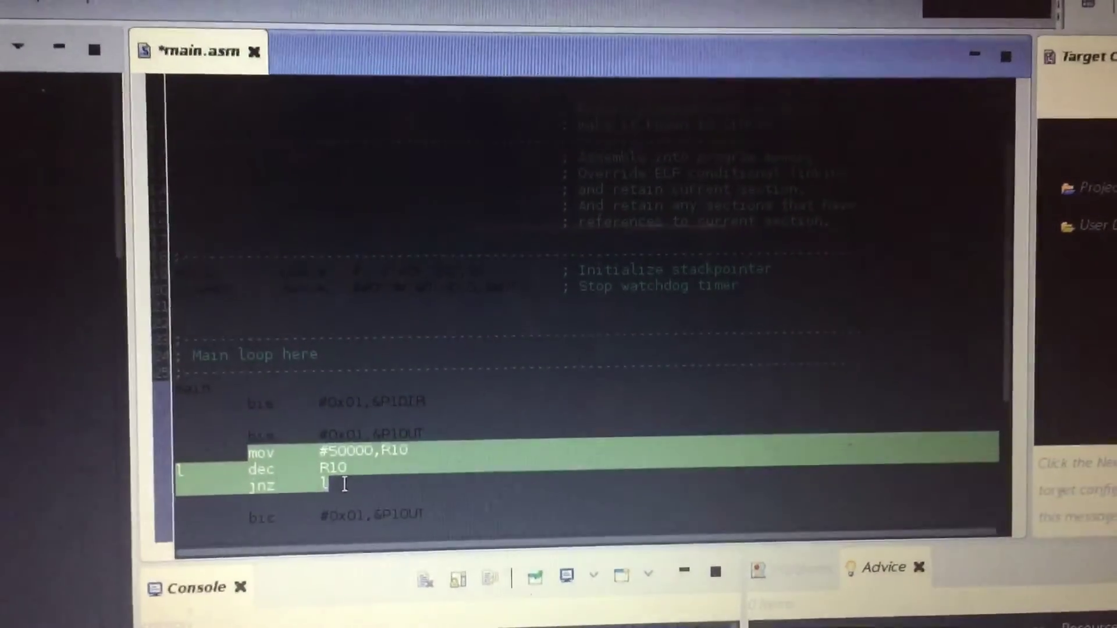
pyautogui.click(330, 517)
pyautogui.press('Return')
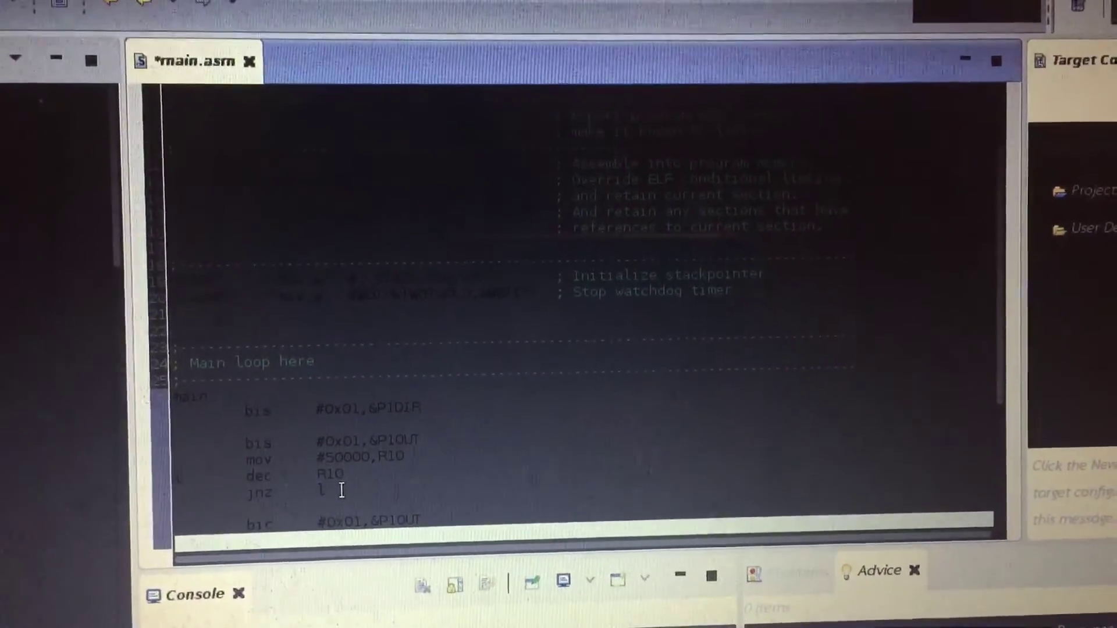
pyautogui.hotkey('ctrl', 'v')
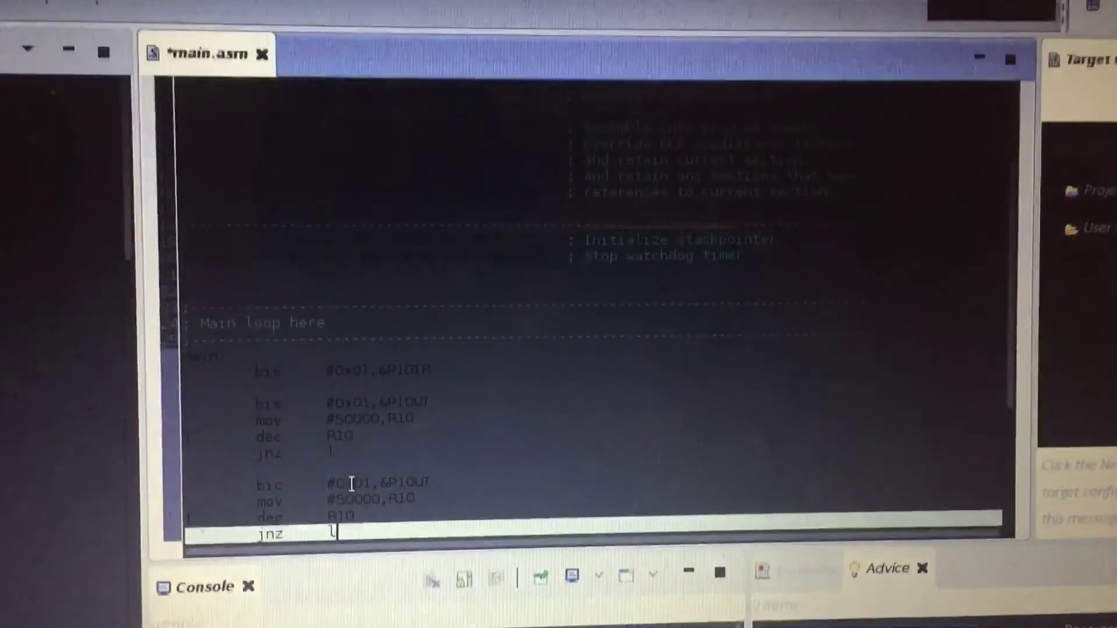
# Relabel the copied loop lo, append jmp main, then save and start debugging.
pyautogui.press('Up')
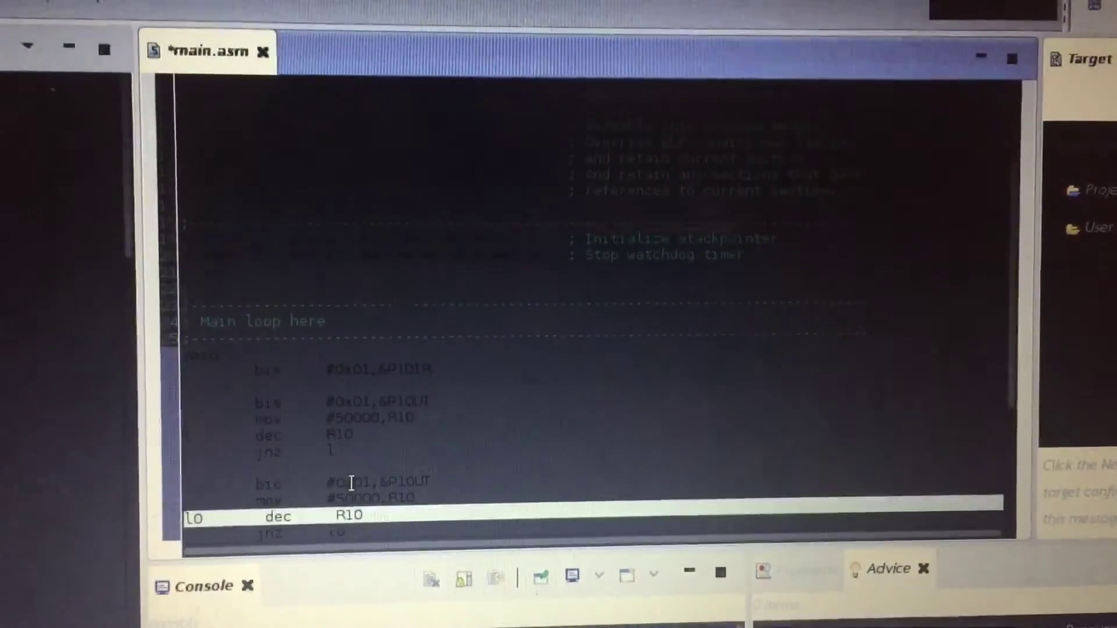
pyautogui.press('Down')
pyautogui.press('Down')
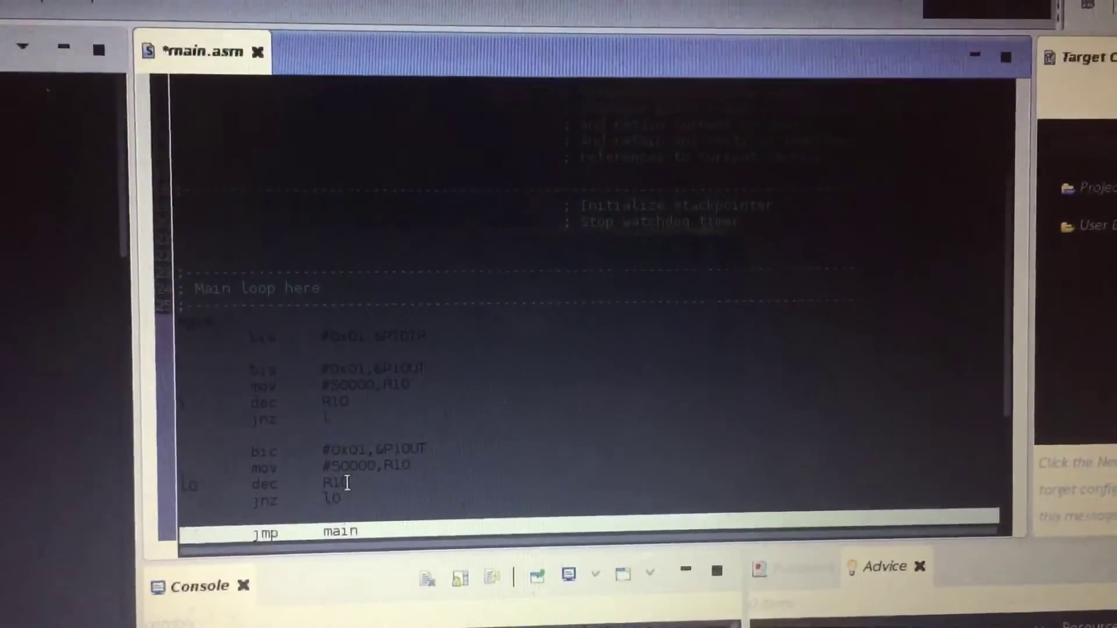
pyautogui.press('F11')
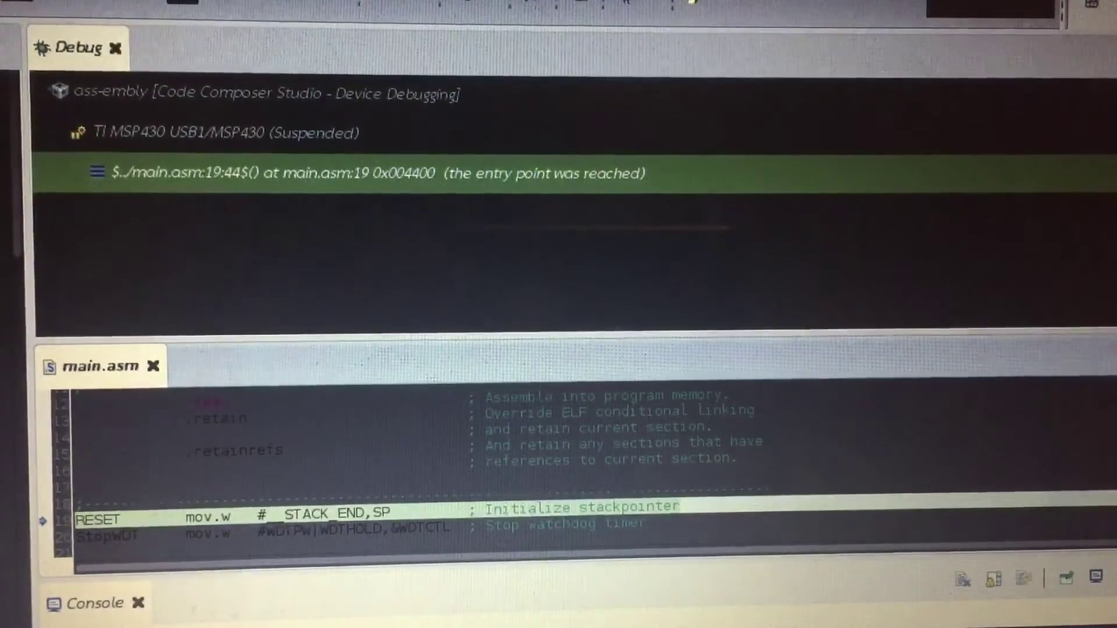
# Resume execution with F8 so the LED blink program runs on the MSP430.
pyautogui.press('F8')
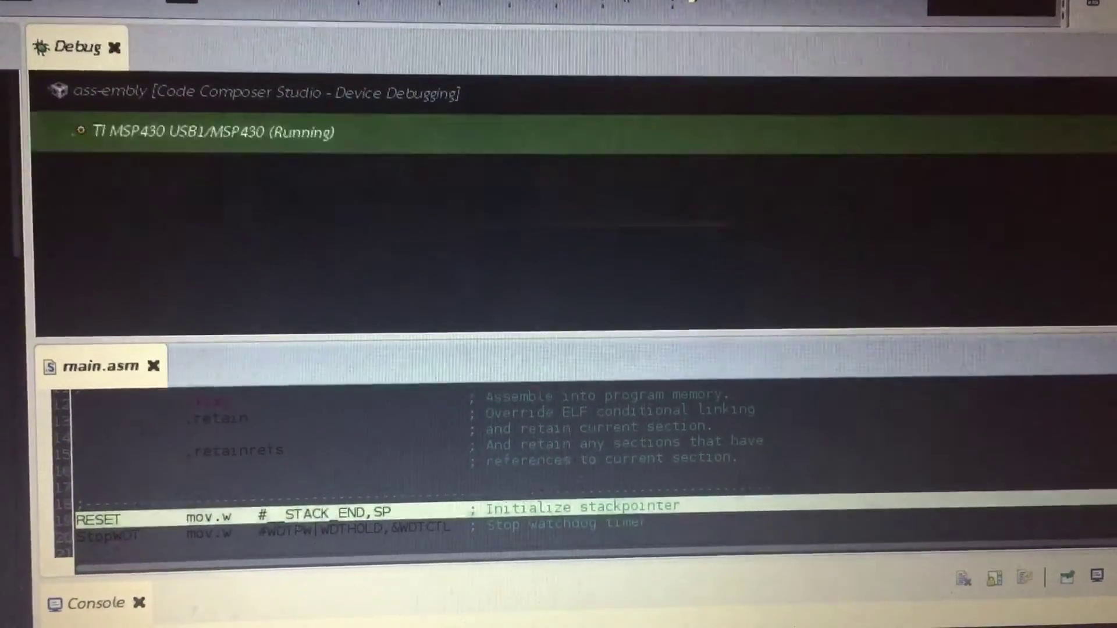